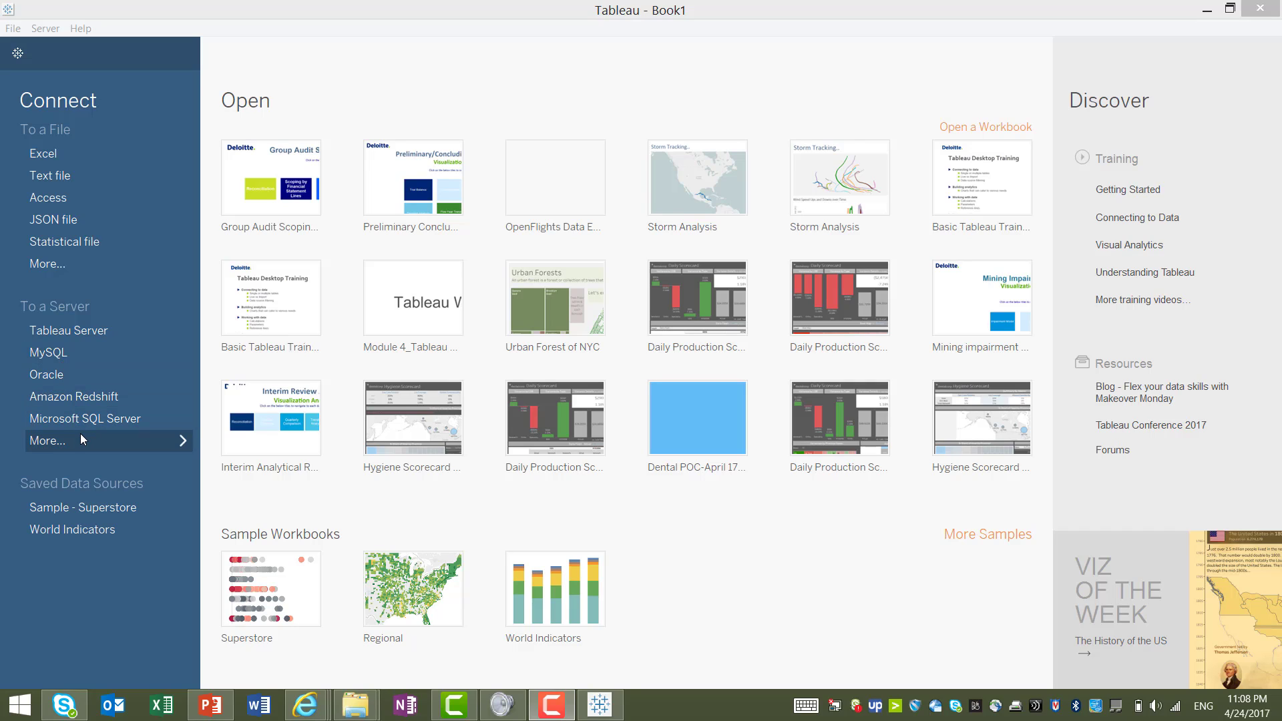
- Open pokemon.xlsx from AFM 417 > AFM 417 Module 05 - May 29 as an Excel source
{"action": "left_click", "coordinate": [53, 159]}
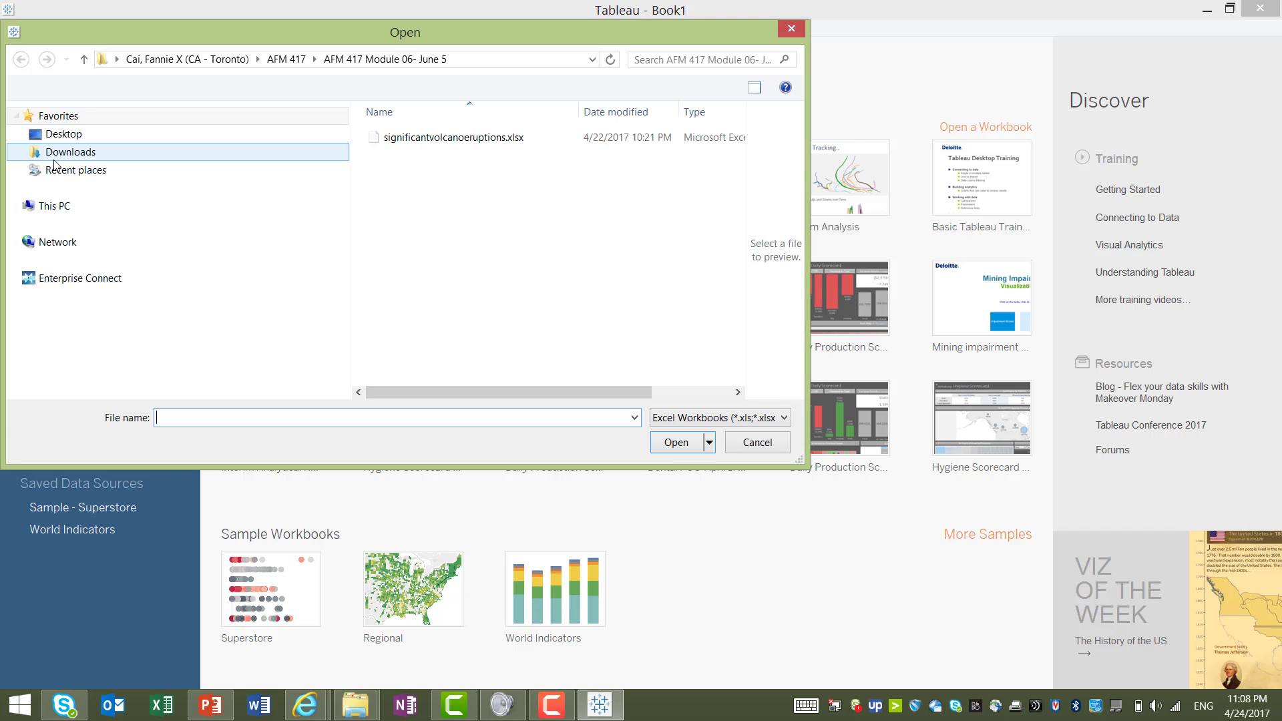
{"action": "left_click", "coordinate": [298, 60]}
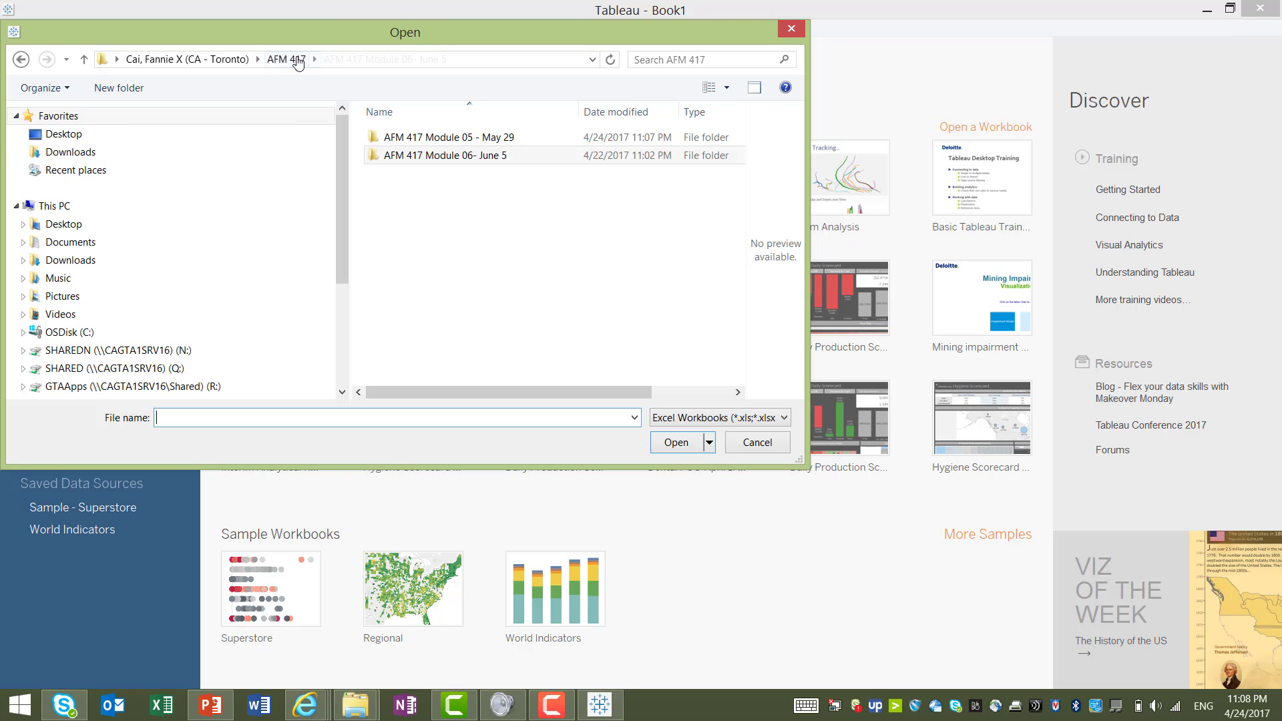
{"action": "double_click", "coordinate": [453, 142]}
{"action": "left_click", "coordinate": [454, 141]}
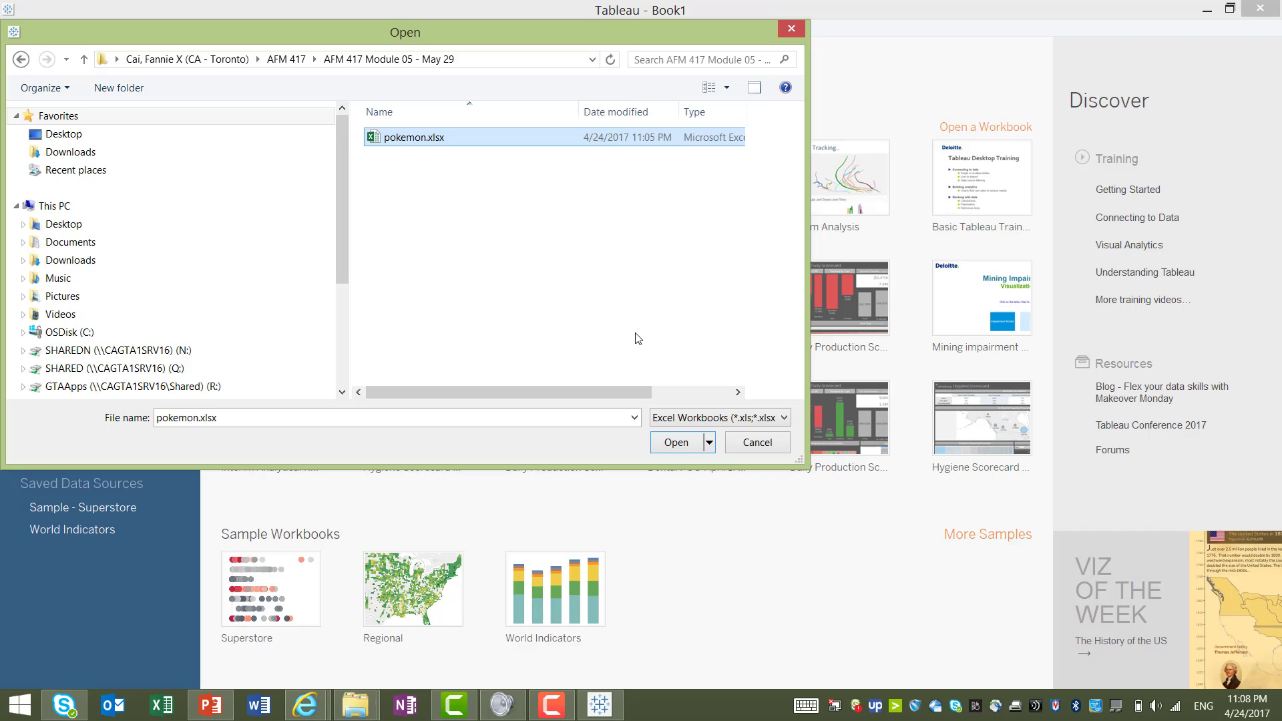
{"action": "left_click", "coordinate": [676, 443]}
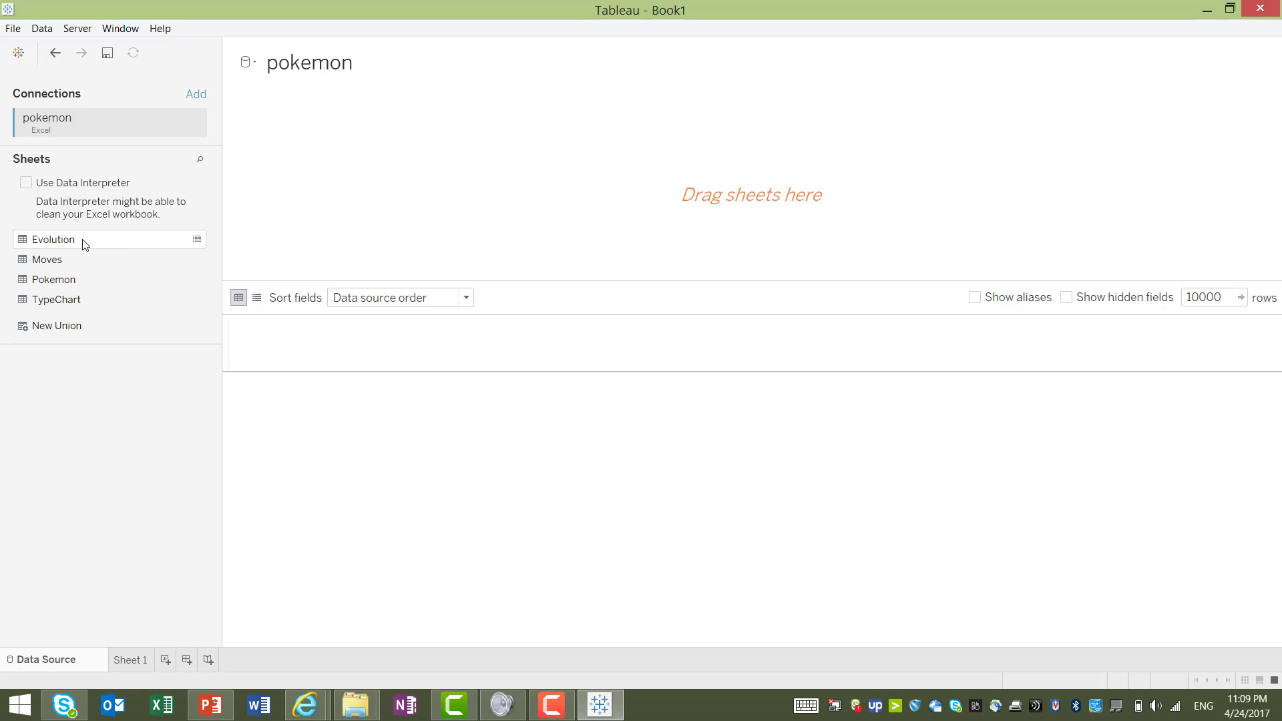
- Preview Evolution on the canvas, then place the Pokemon sheet there as the table
{"action": "left_click_drag", "start_coordinate": [80, 241], "coordinate": [463, 222]}
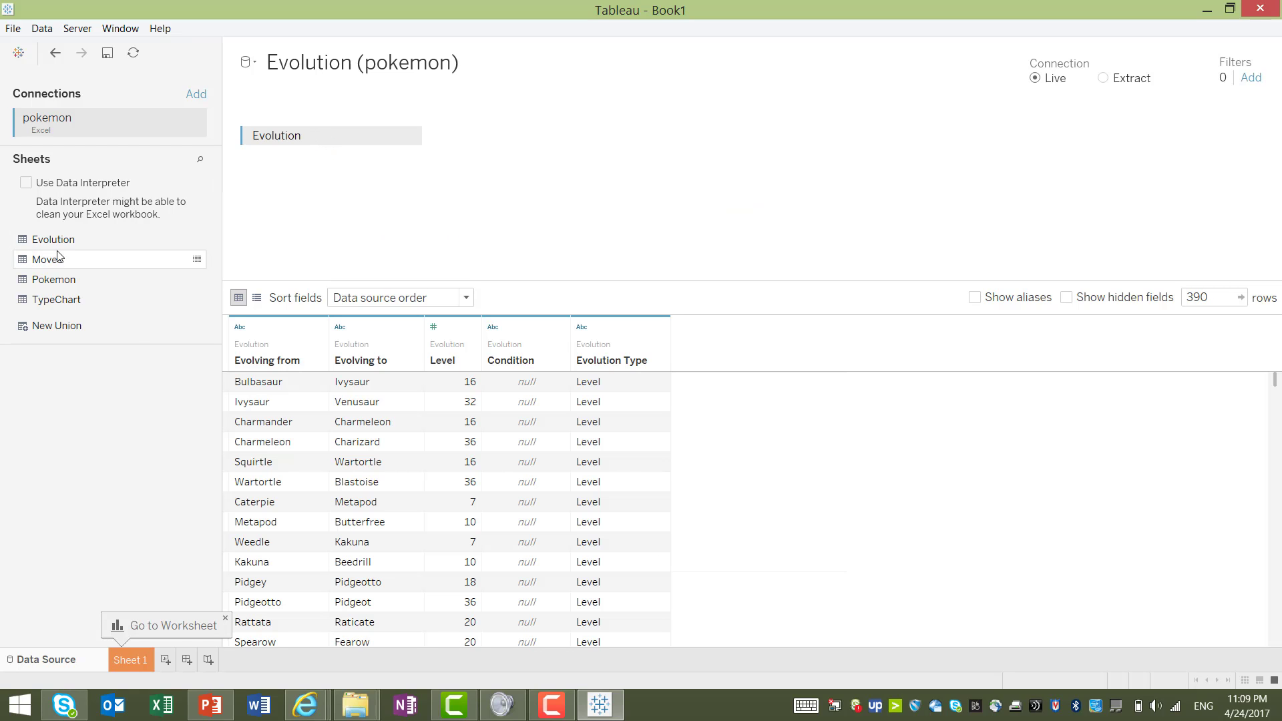
{"action": "left_click_drag", "start_coordinate": [55, 279], "coordinate": [137, 390]}
{"action": "left_click_drag", "start_coordinate": [98, 290], "coordinate": [351, 232]}
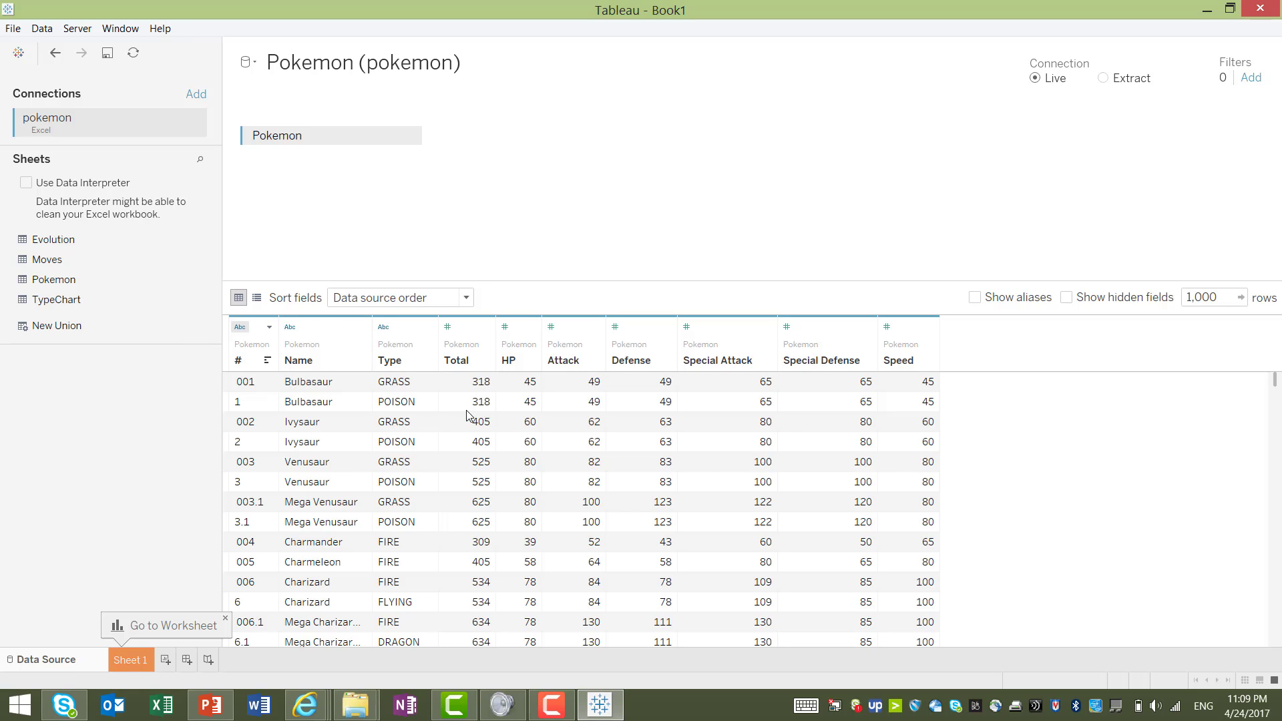
- Show the data type choices for the HP column, currently a whole number
{"action": "left_click", "coordinate": [516, 330]}
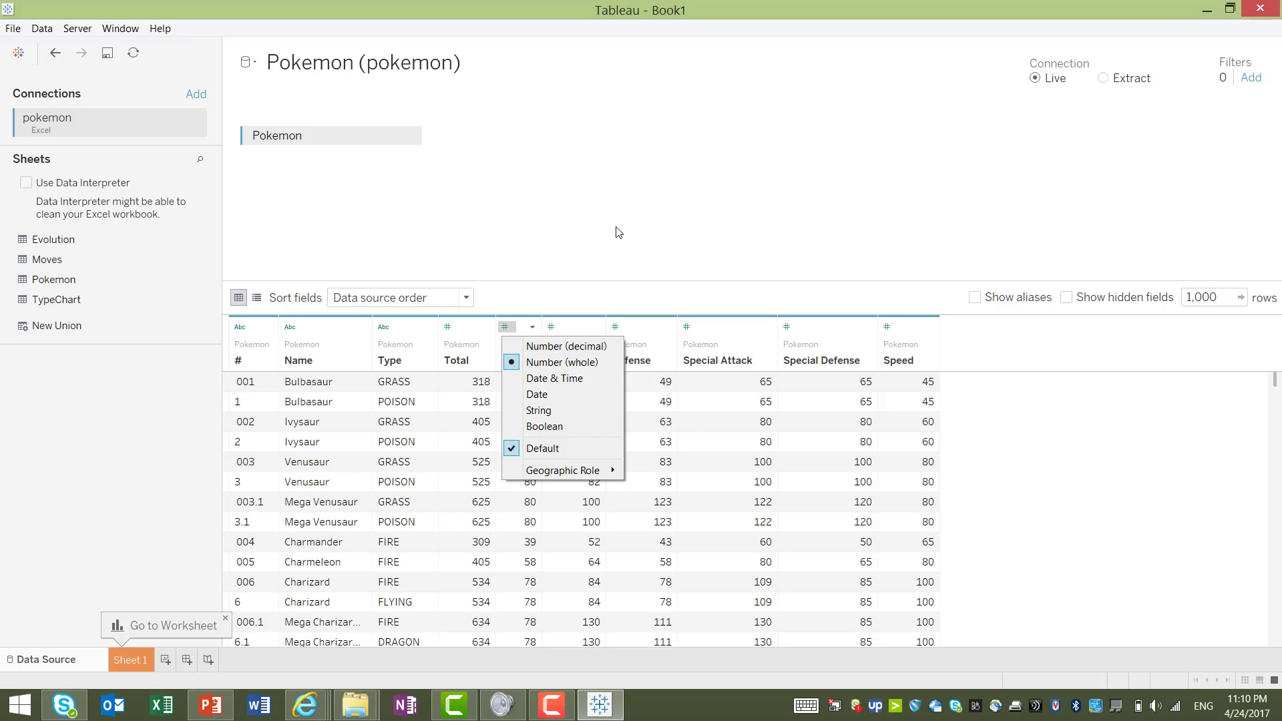
- Dismiss the HP data type menu without changing it from whole number
{"action": "left_click", "coordinate": [628, 211]}
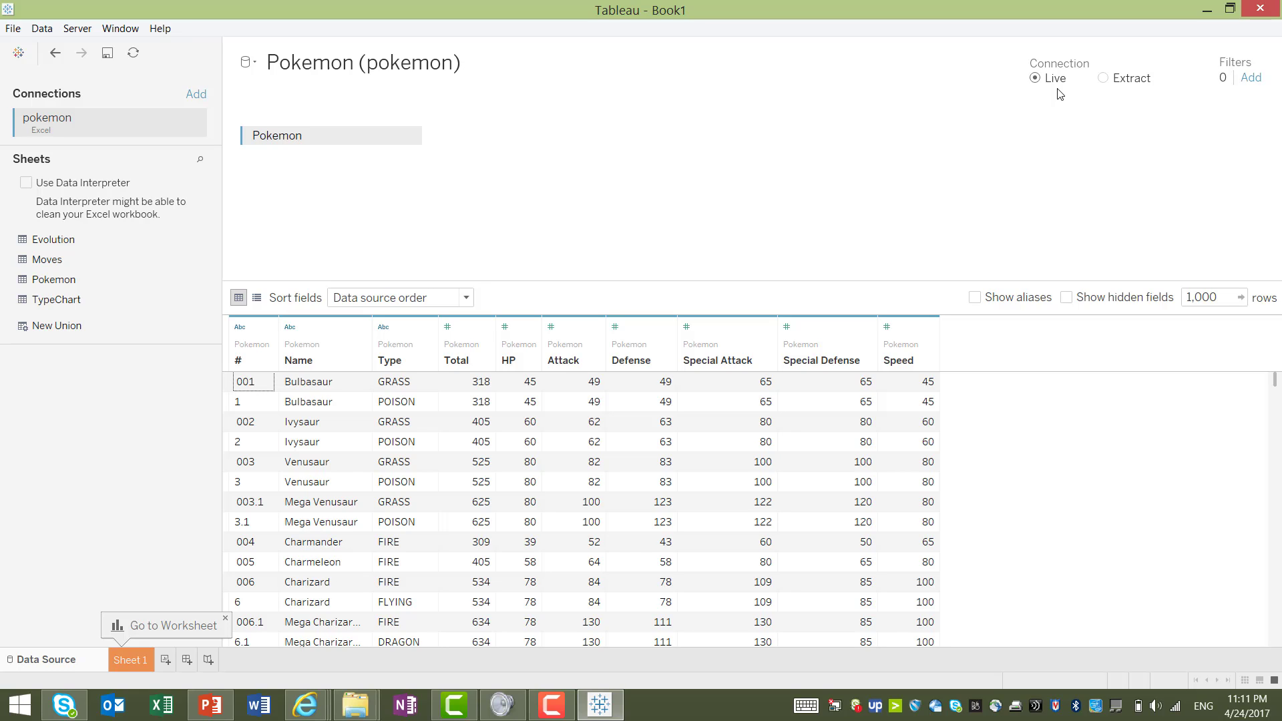
- Change the Pokemon connection from Live to Extract
{"action": "left_click", "coordinate": [1103, 79]}
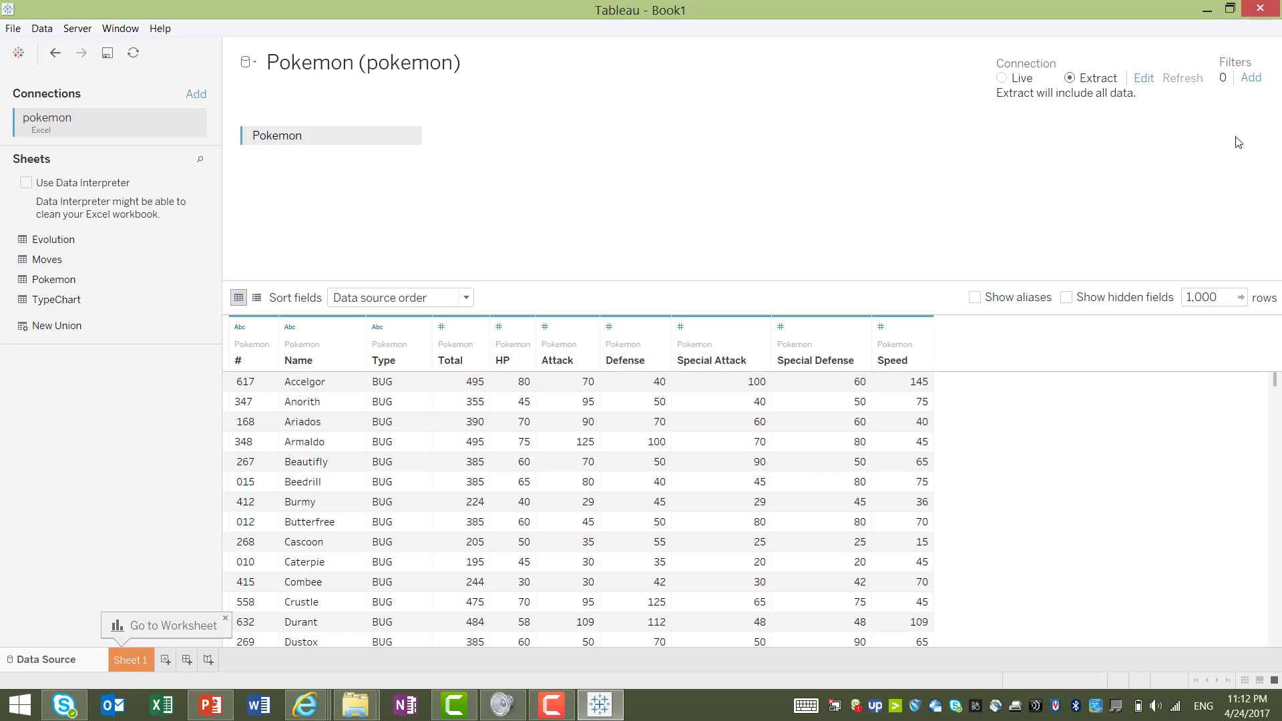
- Add an extract filter on Name including all values except Bonsly, and apply it
{"action": "left_click", "coordinate": [1144, 79]}
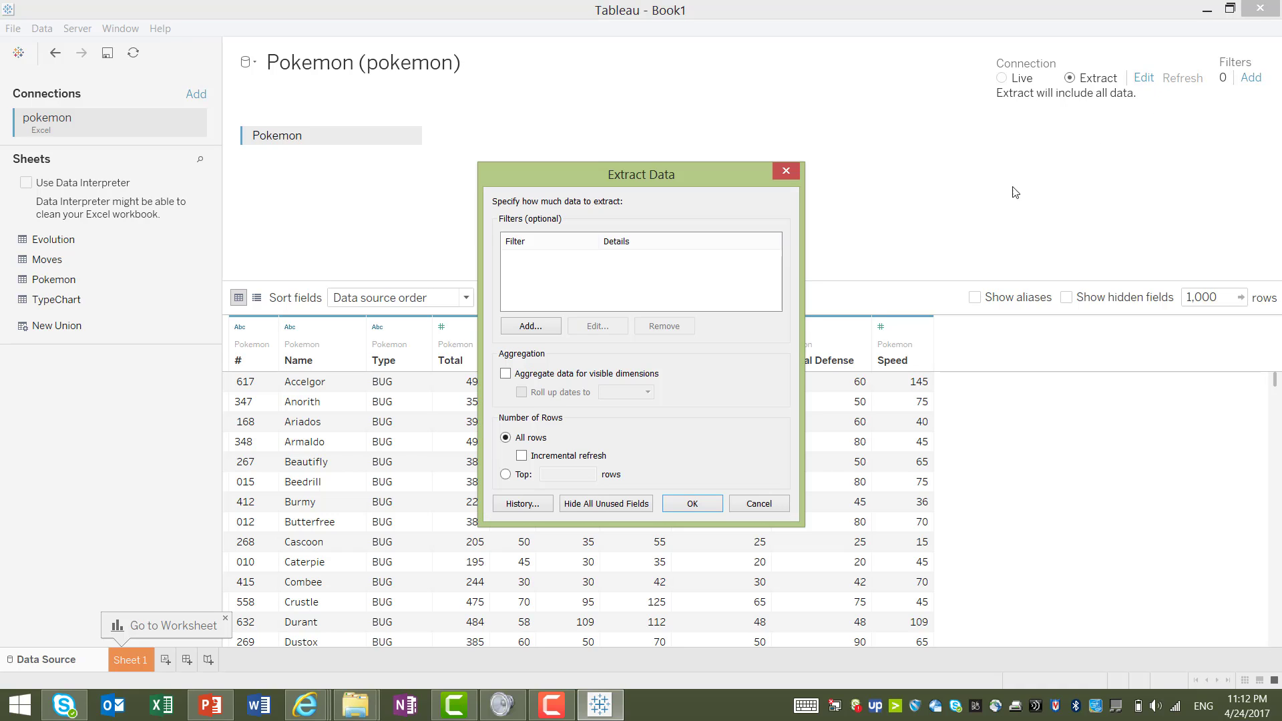
{"action": "left_click", "coordinate": [552, 326]}
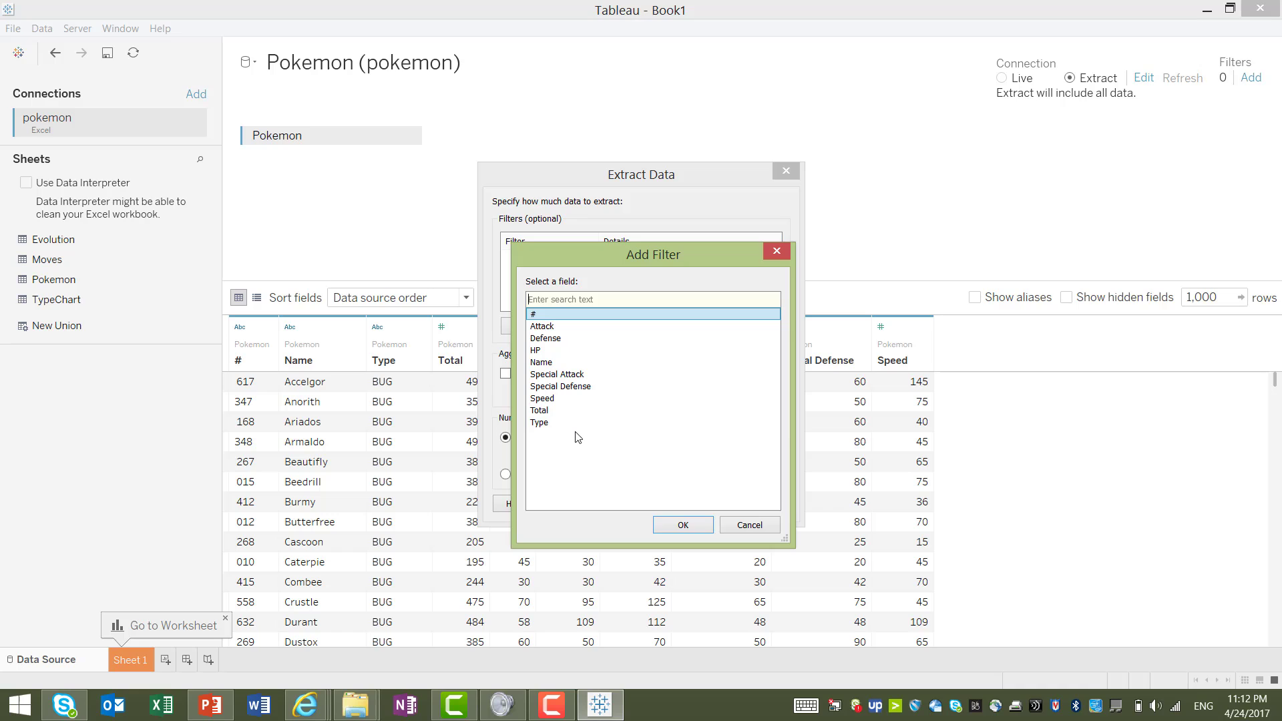
{"action": "left_click", "coordinate": [582, 364]}
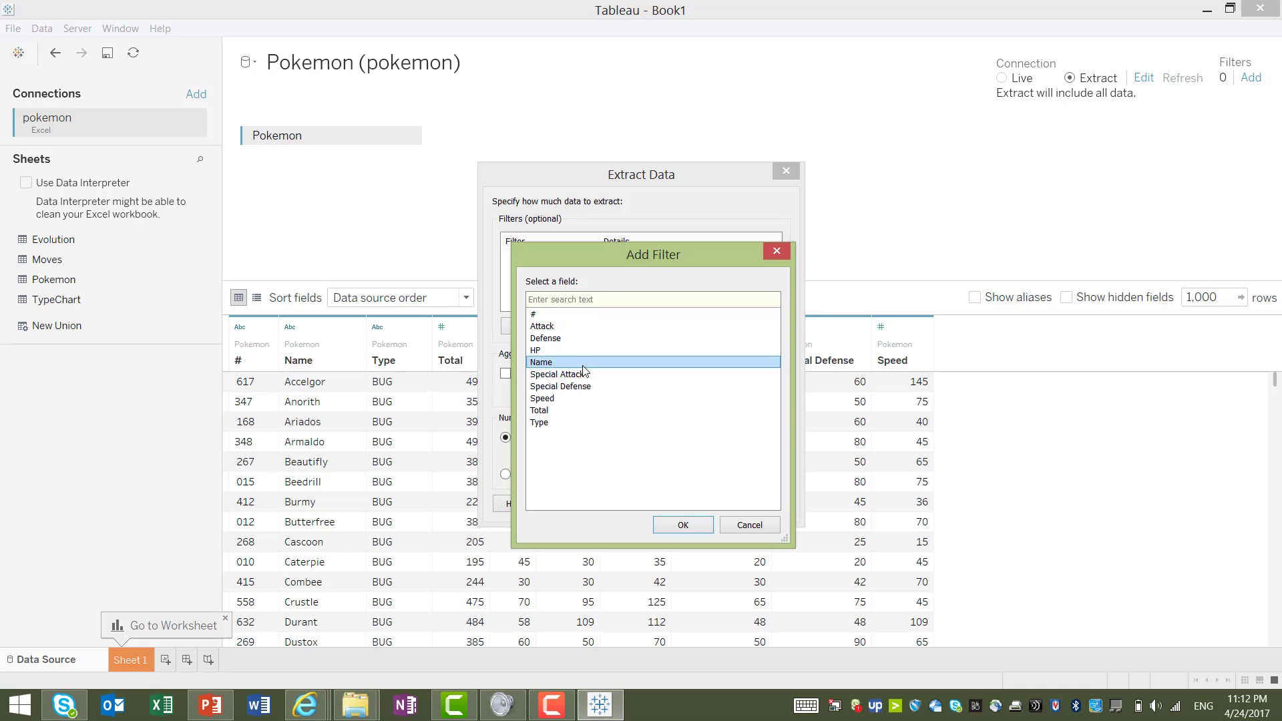
{"action": "left_click", "coordinate": [683, 525]}
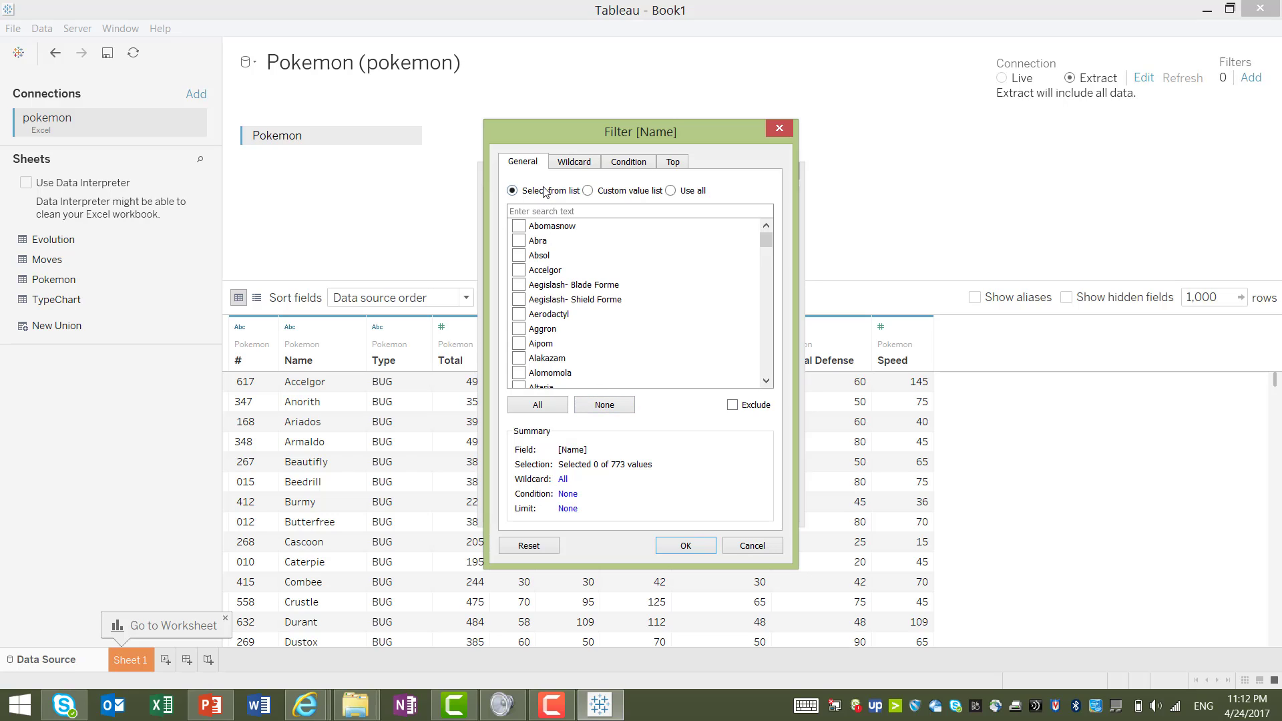
{"action": "left_click", "coordinate": [560, 415]}
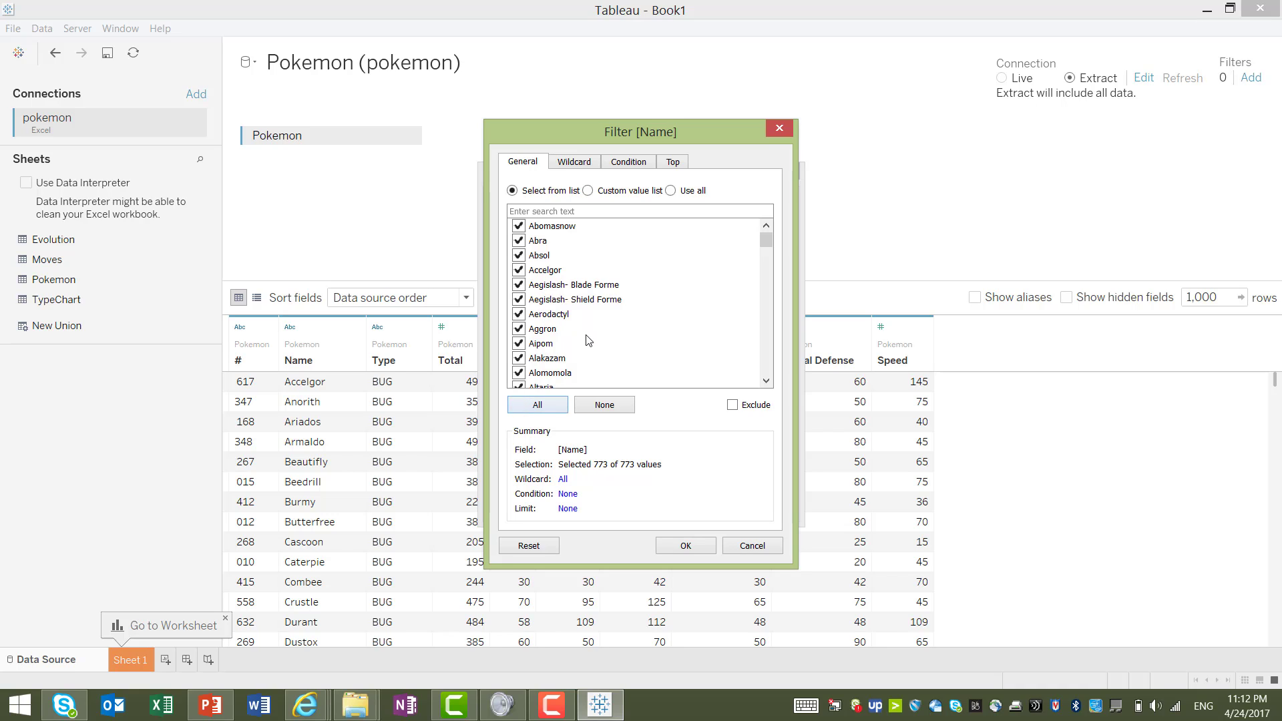
{"action": "scroll", "coordinate": [596, 344], "scroll_direction": "down", "scroll_amount": 5}
{"action": "scroll", "coordinate": [595, 344], "scroll_direction": "down", "scroll_amount": 9}
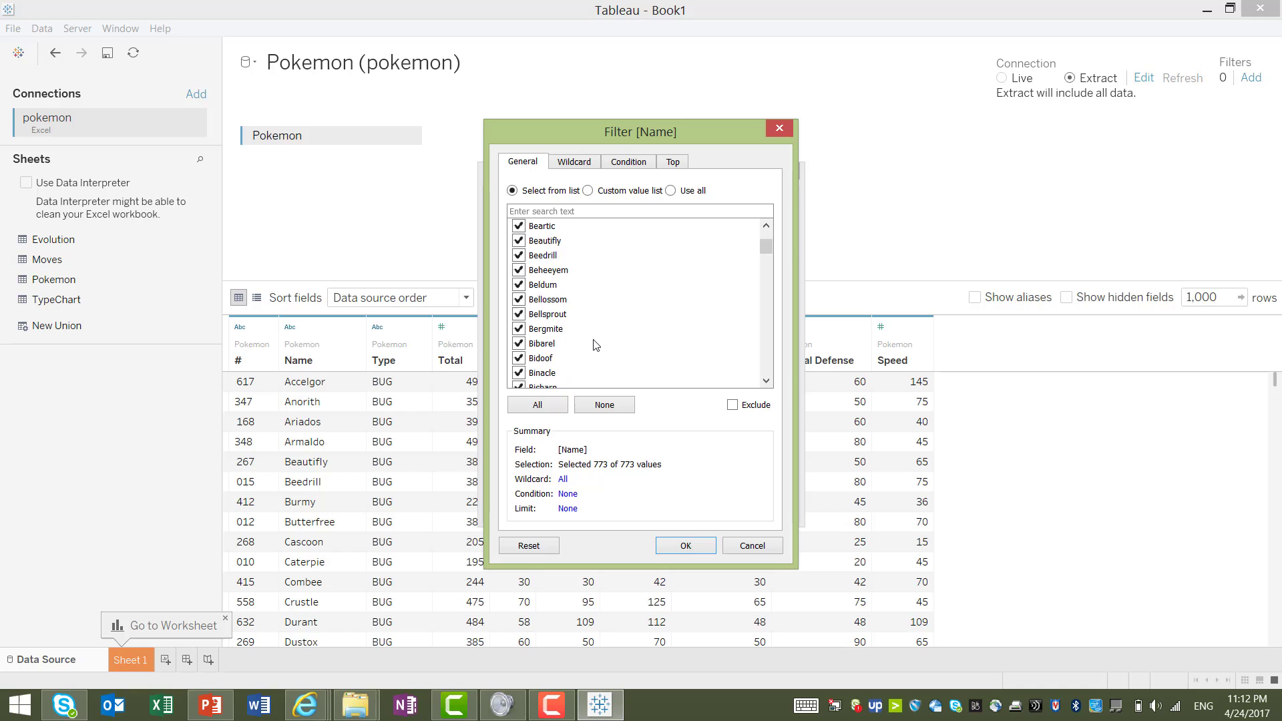
{"action": "scroll", "coordinate": [596, 344], "scroll_direction": "down", "scroll_amount": 5}
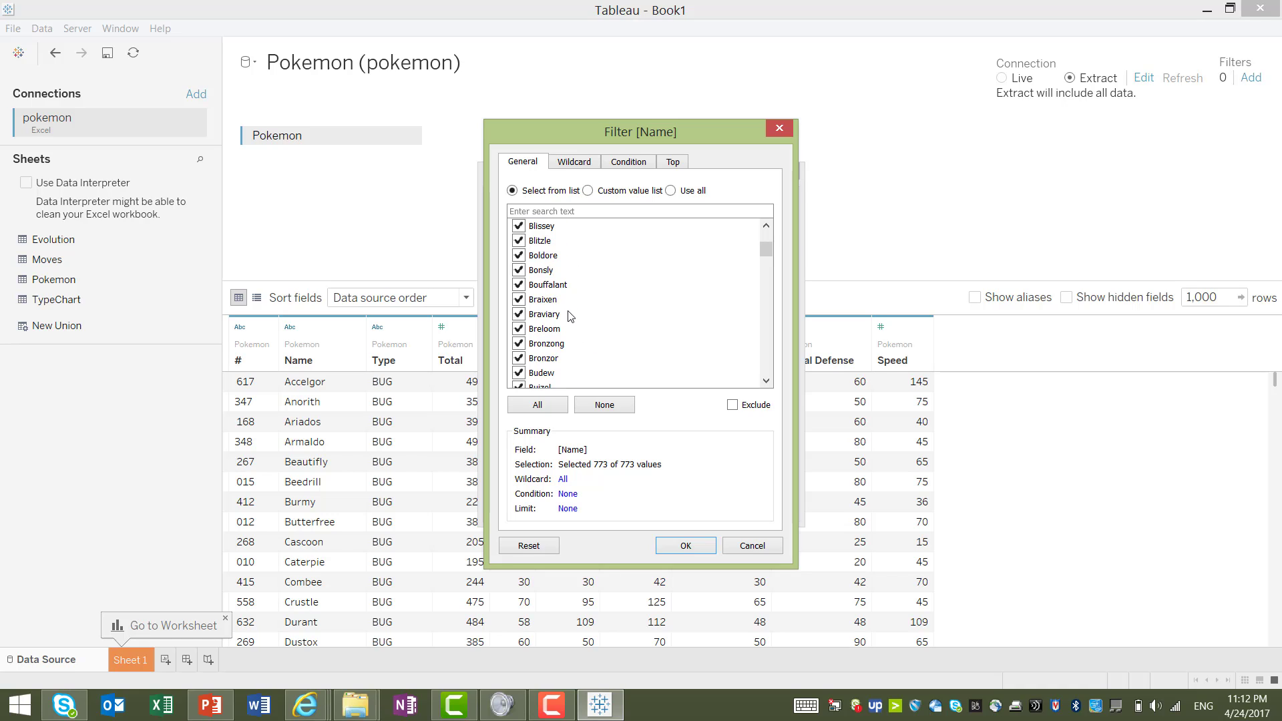
{"action": "left_click", "coordinate": [520, 270]}
{"action": "left_click", "coordinate": [688, 547]}
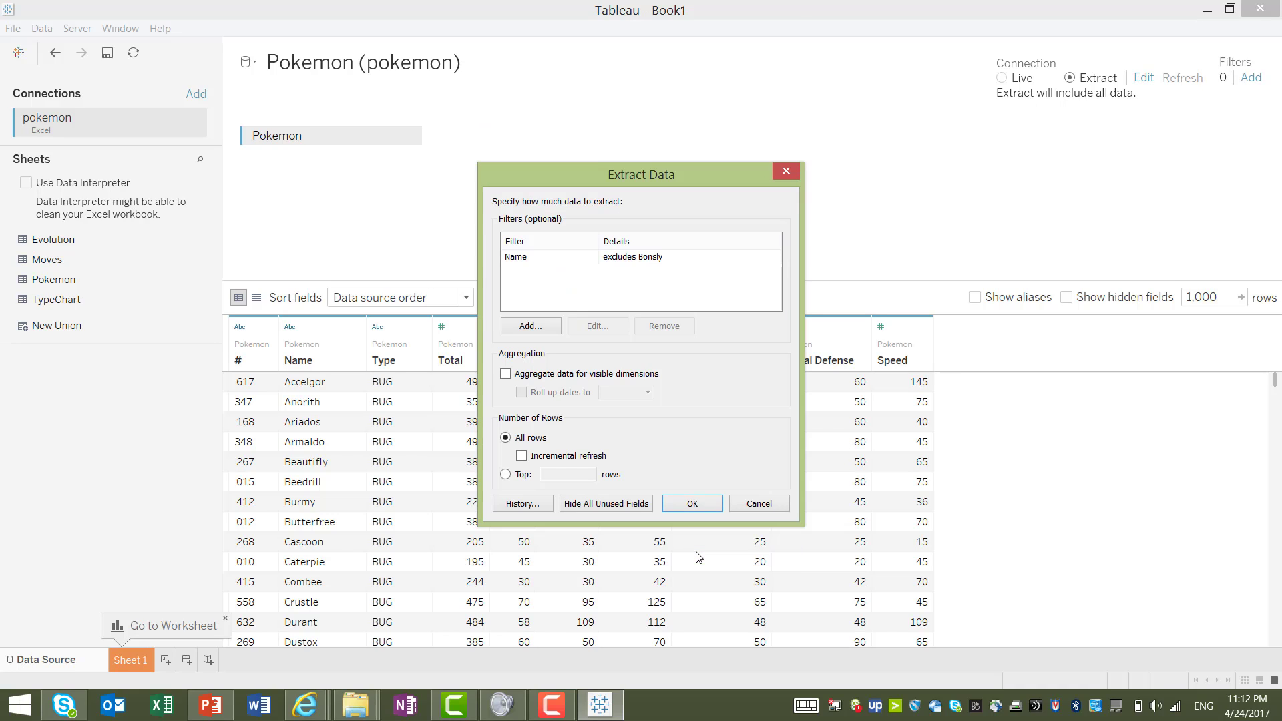
{"action": "left_click", "coordinate": [677, 508]}
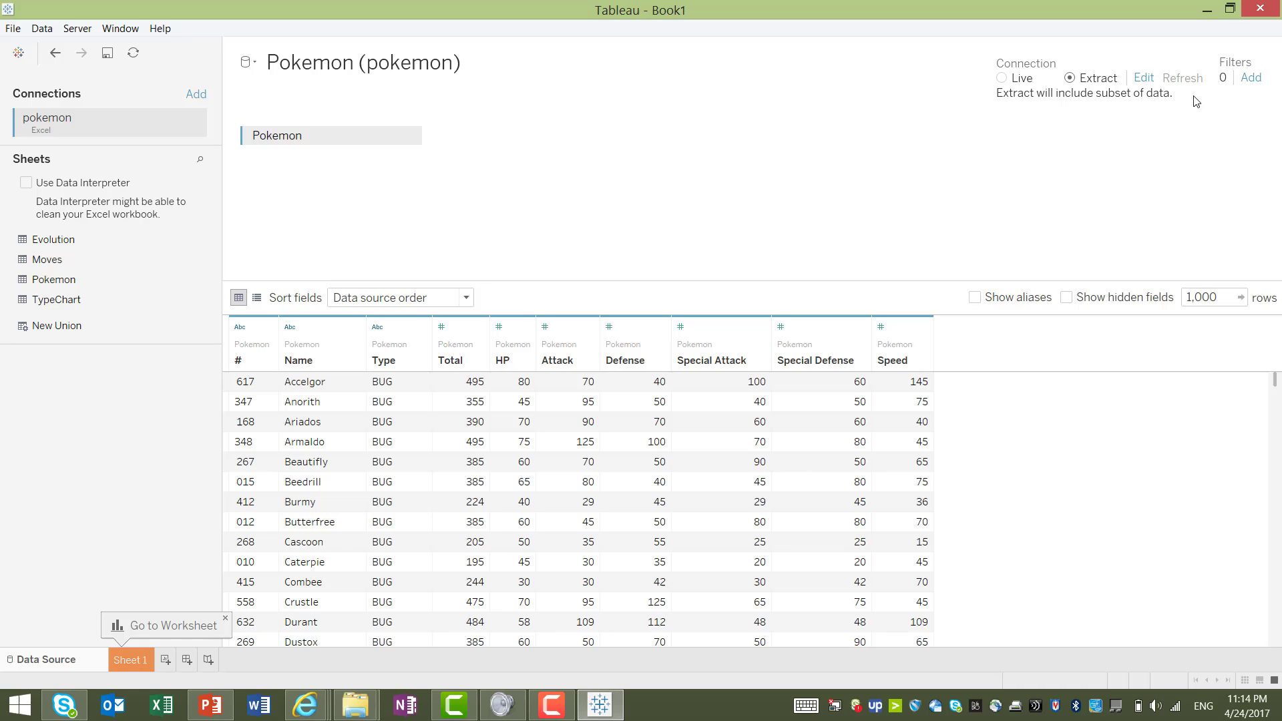
- Add a Name data source filter that keeps only Abra
{"action": "left_click", "coordinate": [1246, 80]}
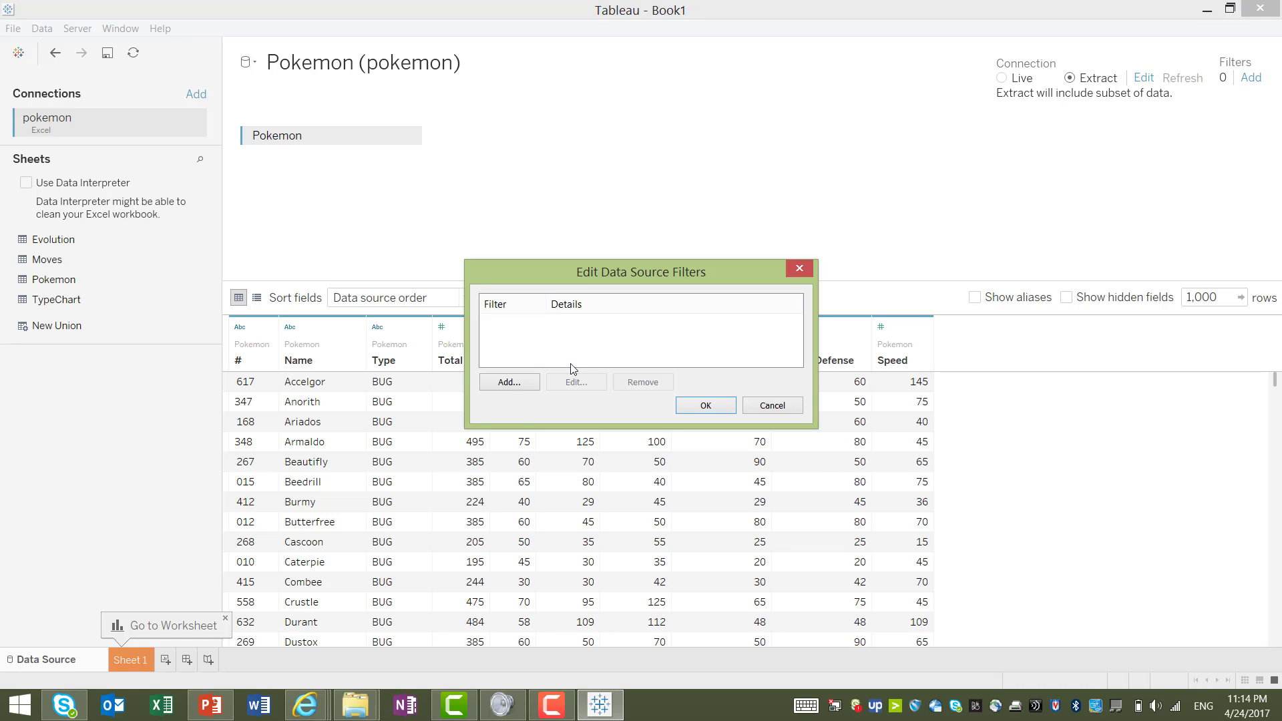
{"action": "left_click", "coordinate": [500, 385]}
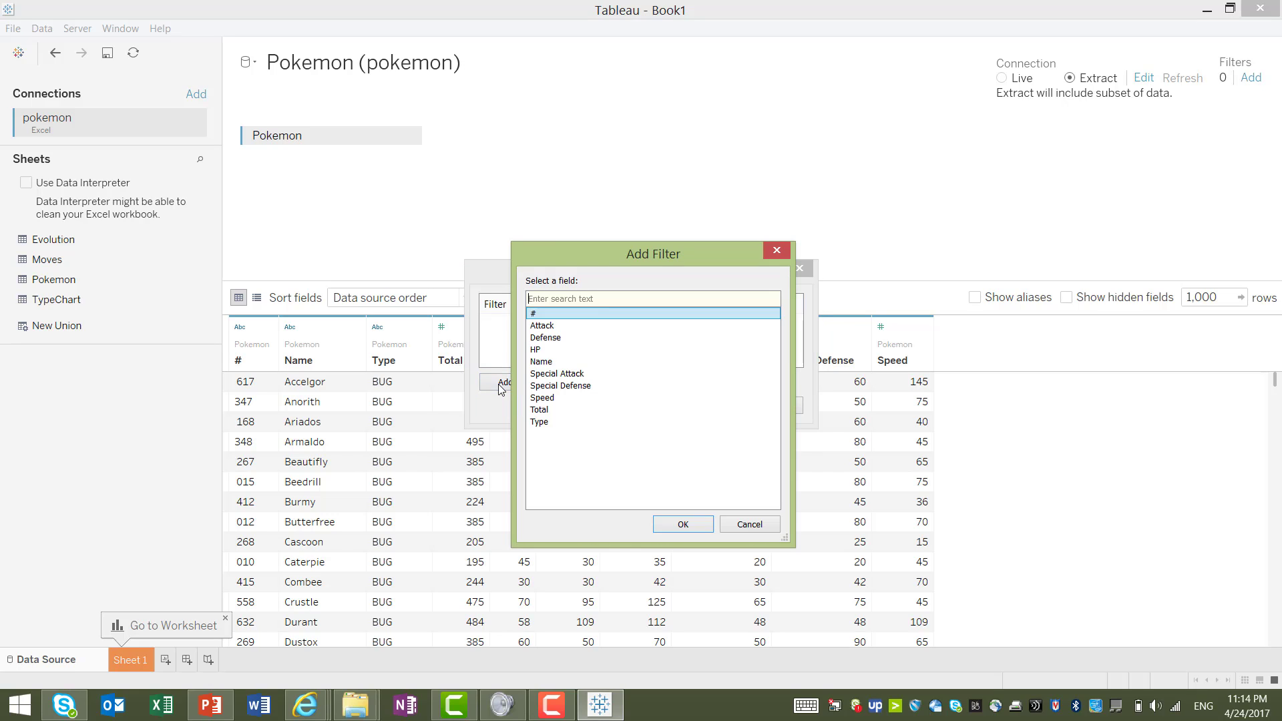
{"action": "left_click", "coordinate": [551, 362]}
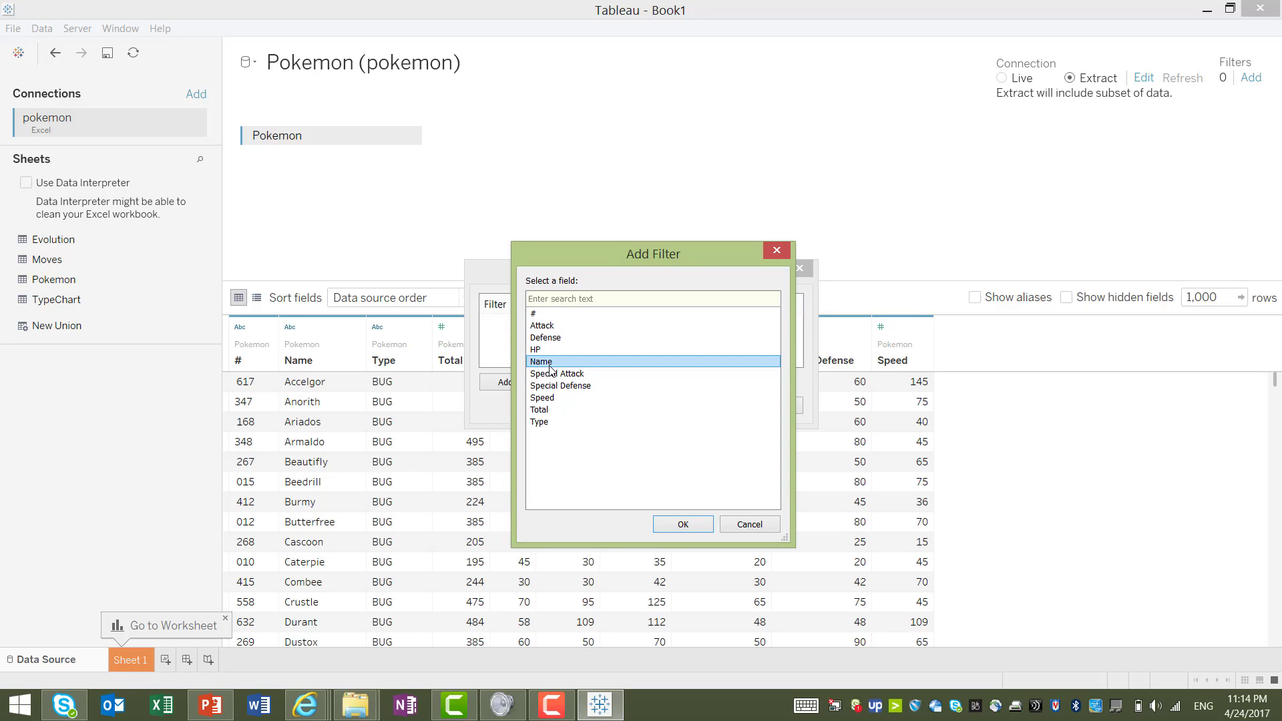
{"action": "left_click", "coordinate": [682, 524]}
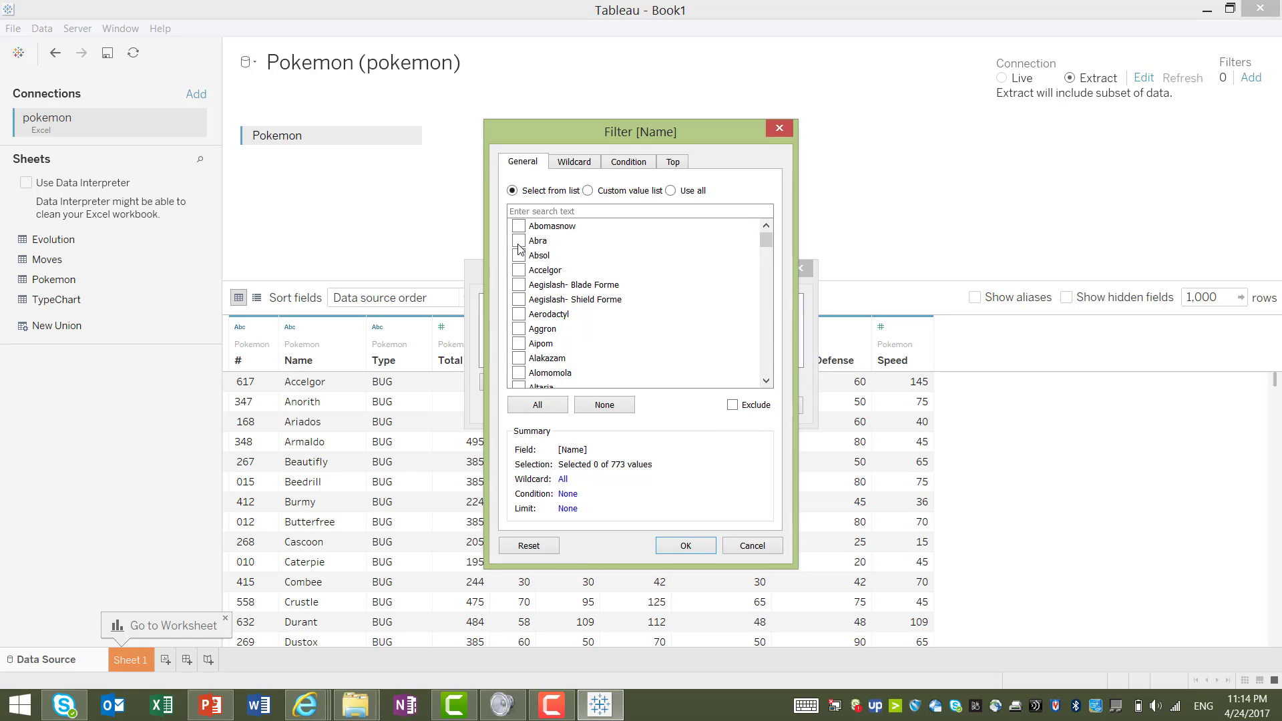
{"action": "left_click", "coordinate": [685, 547]}
{"action": "left_click", "coordinate": [705, 405]}
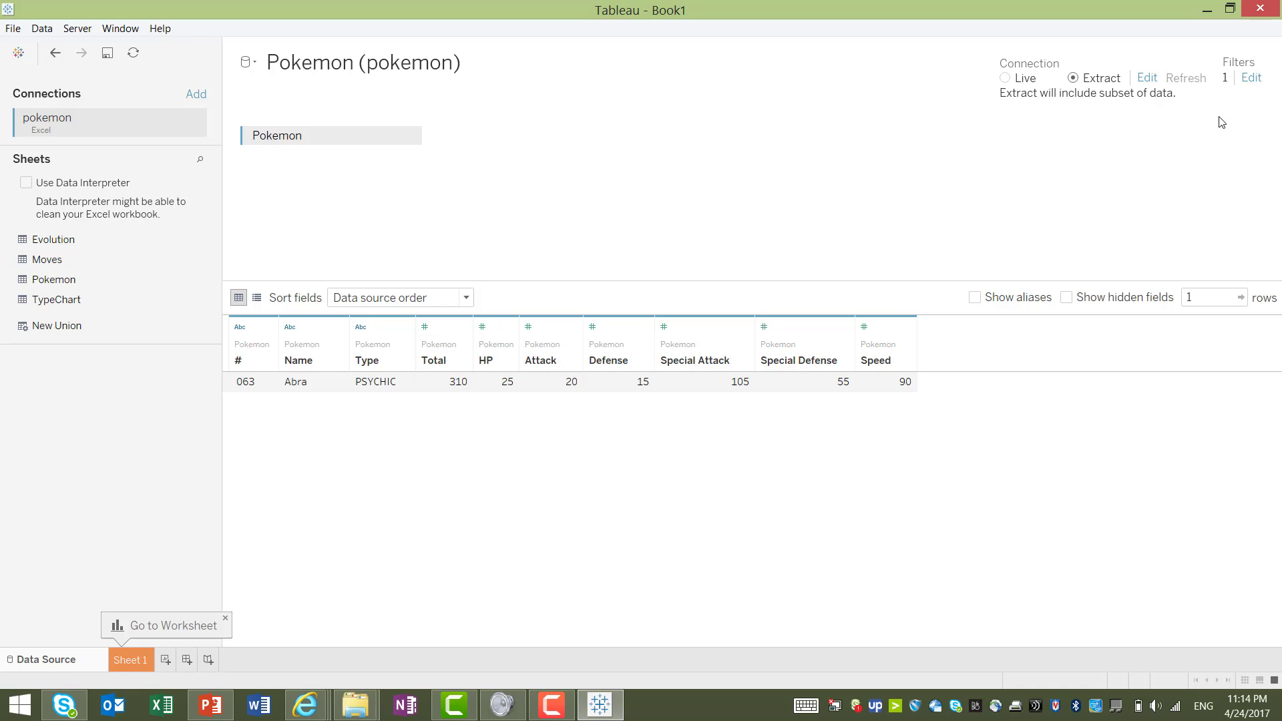
- Delete the 'Name keeps Abra' data source filter
{"action": "left_click", "coordinate": [1248, 79]}
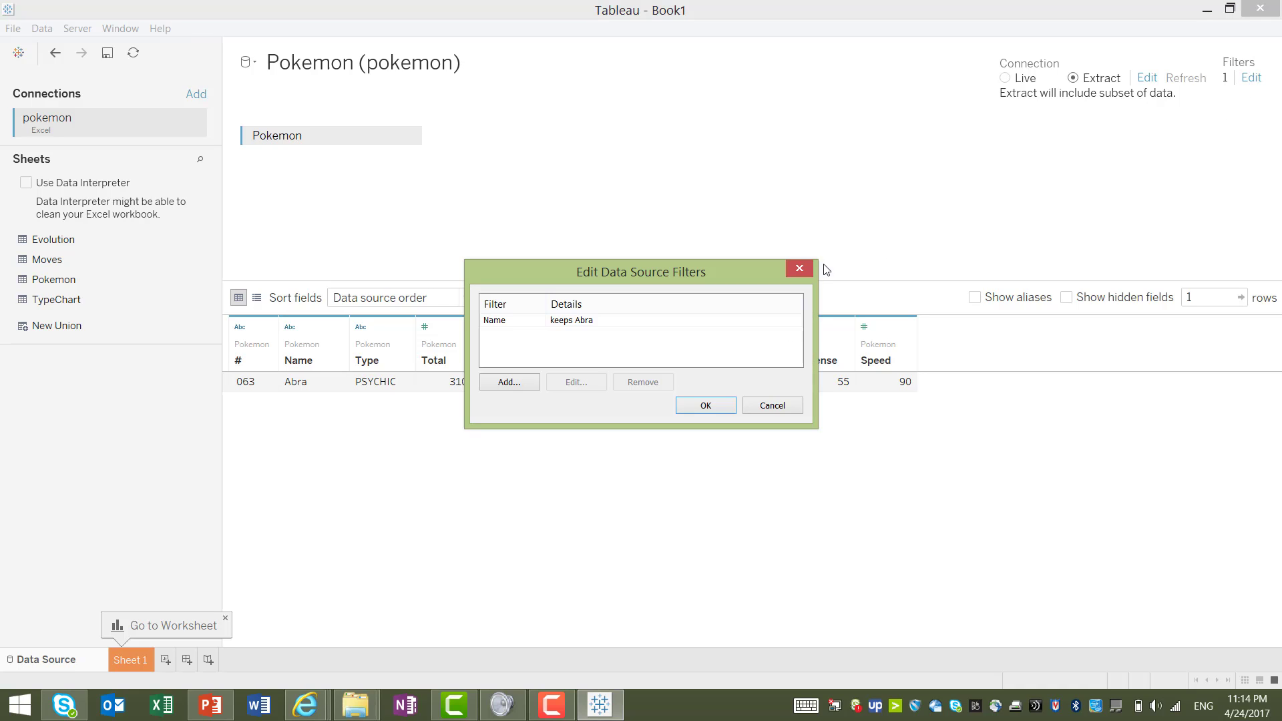
{"action": "left_click", "coordinate": [505, 321]}
{"action": "left_click", "coordinate": [643, 382]}
{"action": "left_click", "coordinate": [788, 410]}
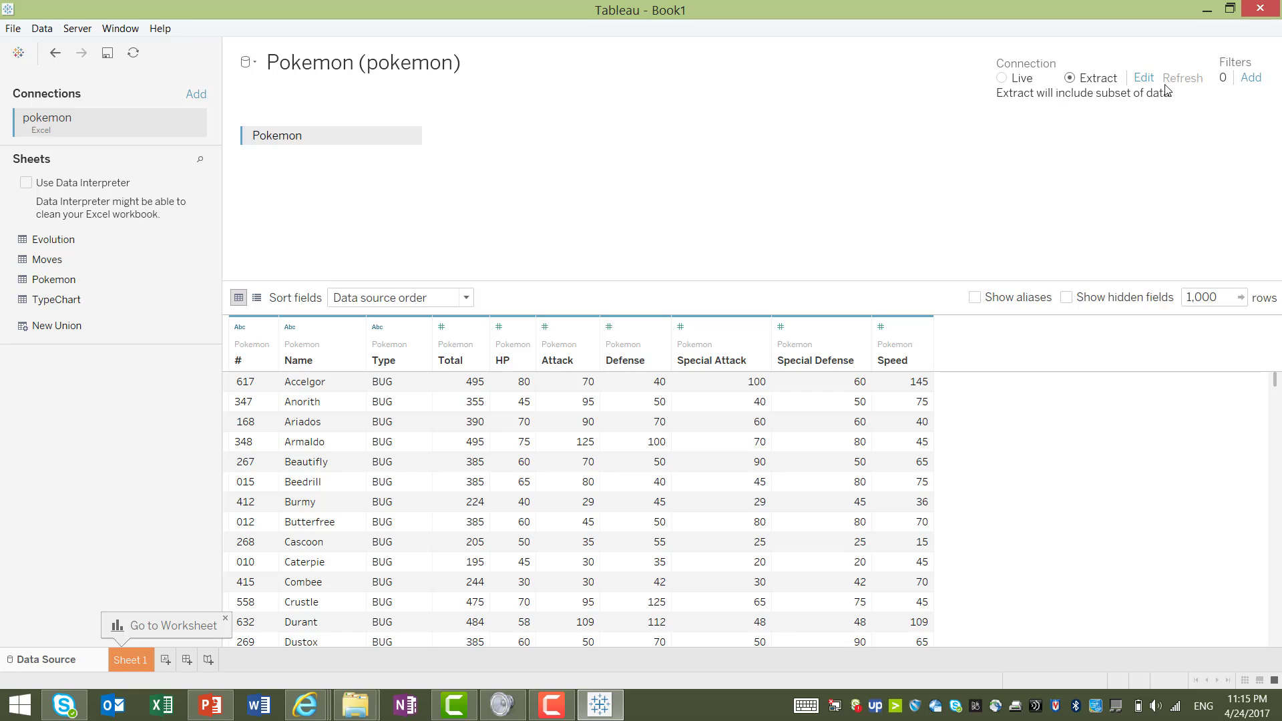
- Switch to Sheet 1 and save the extract as Pokemon (pokemon).tde
{"action": "left_click", "coordinate": [139, 660]}
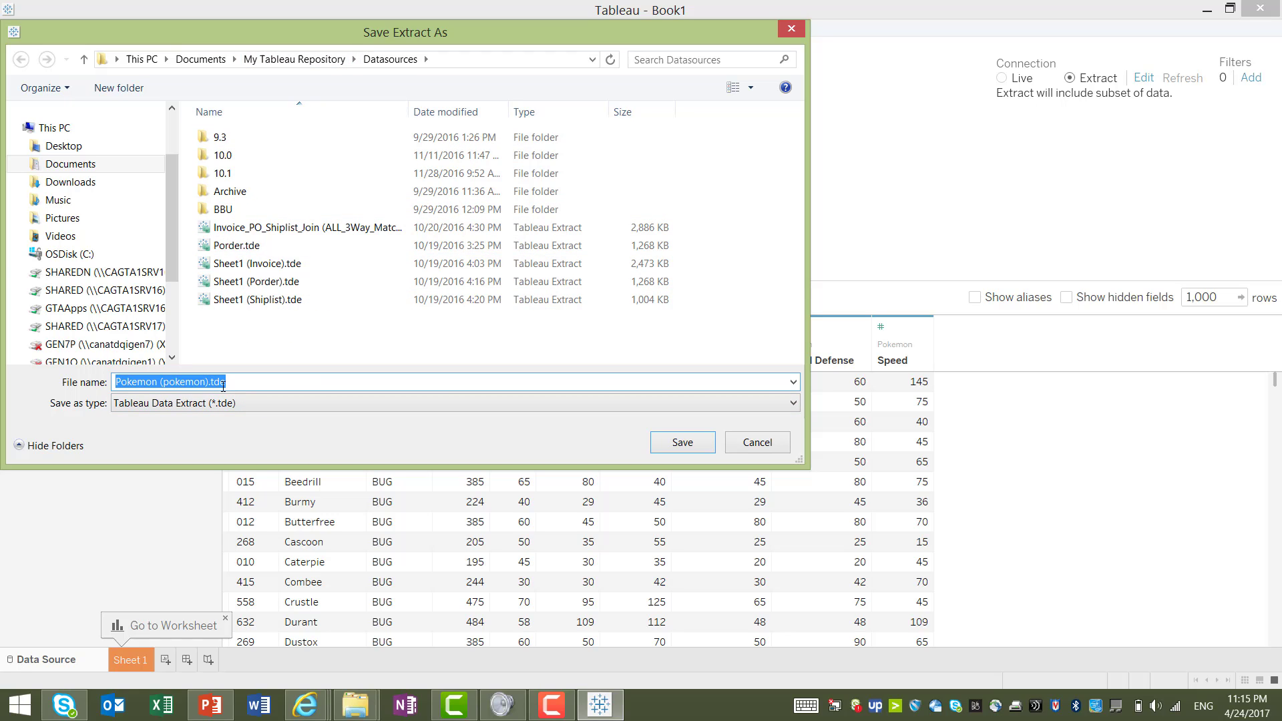
{"action": "left_click", "coordinate": [688, 444]}
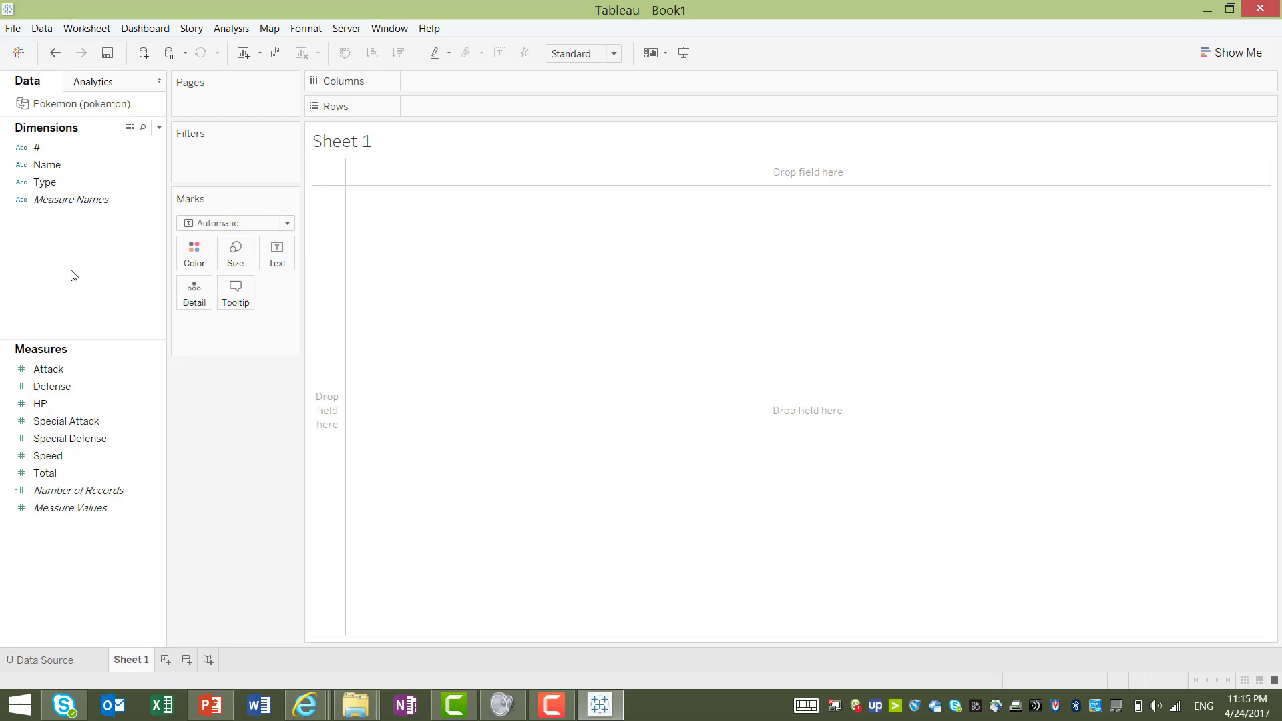
- Return to the Data Source page showing the Pokemon extract table
{"action": "left_click", "coordinate": [126, 490]}
{"action": "left_click", "coordinate": [69, 658]}
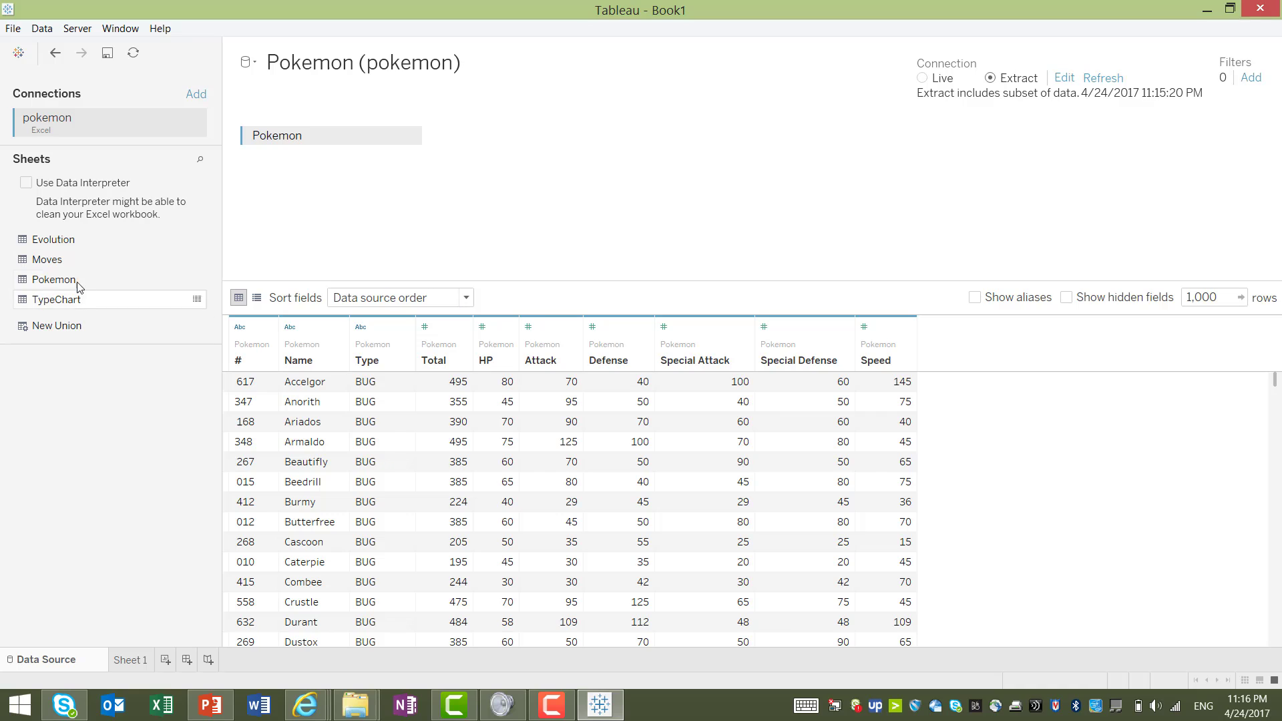
- Add the Moves sheet beside Pokemon as a join and set the join type to Full Outer
{"action": "left_click_drag", "start_coordinate": [66, 259], "coordinate": [455, 130]}
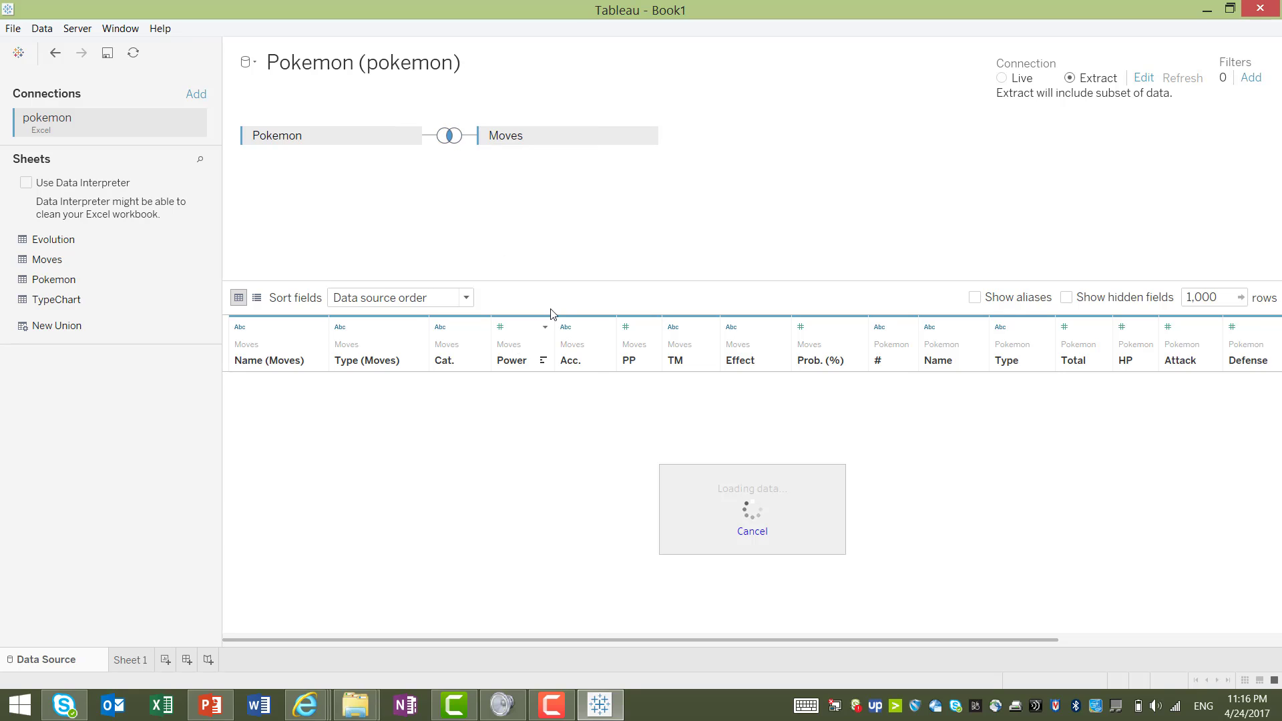
{"action": "left_click", "coordinate": [449, 136]}
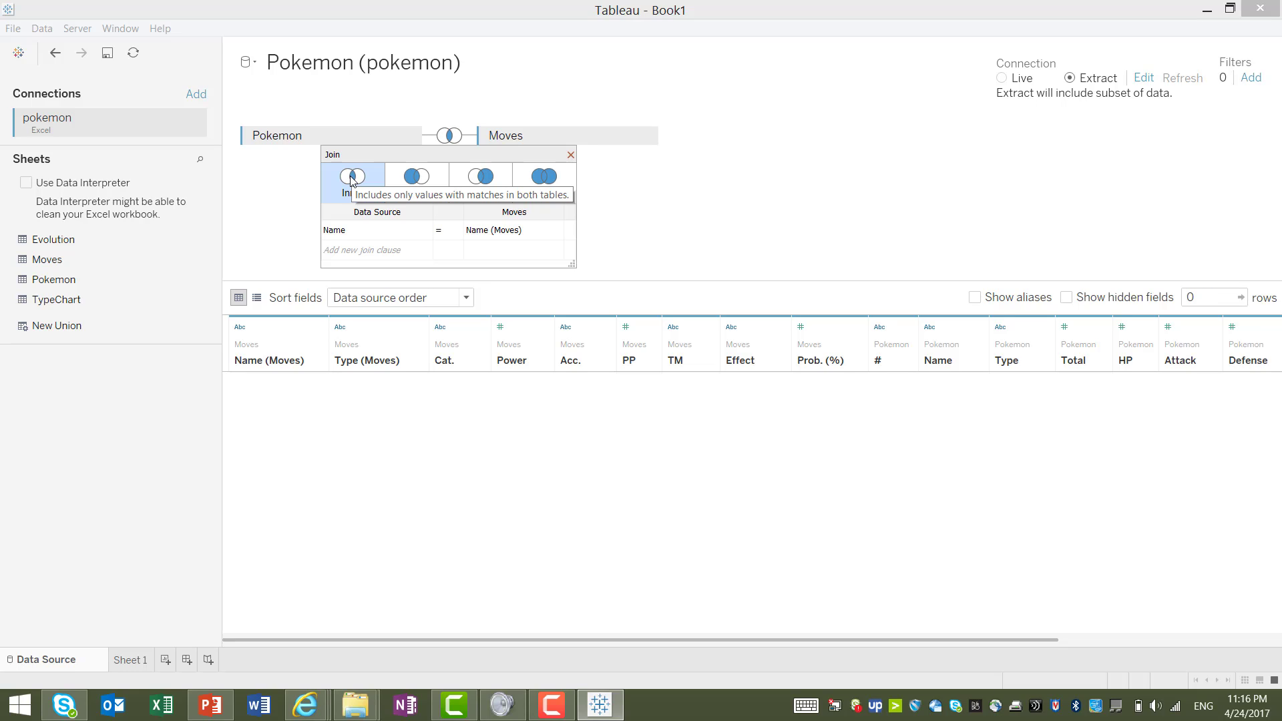
{"action": "left_click", "coordinate": [418, 176]}
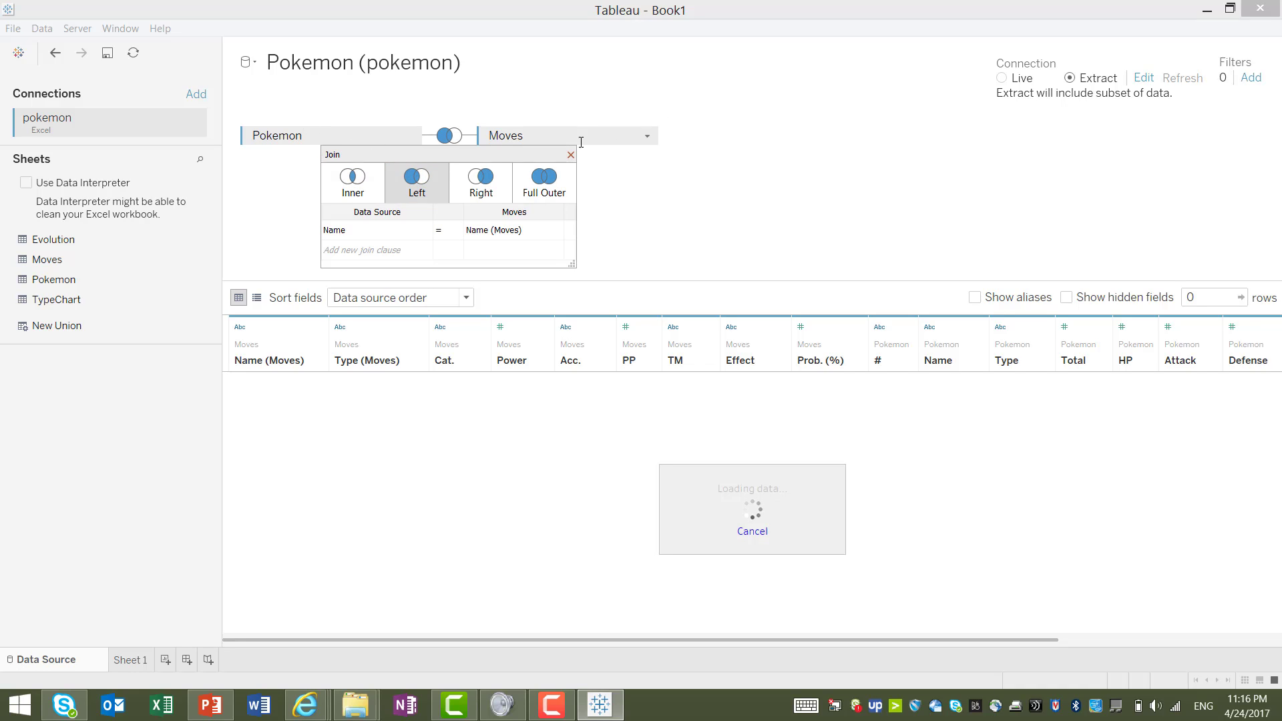
{"action": "left_click", "coordinate": [490, 180]}
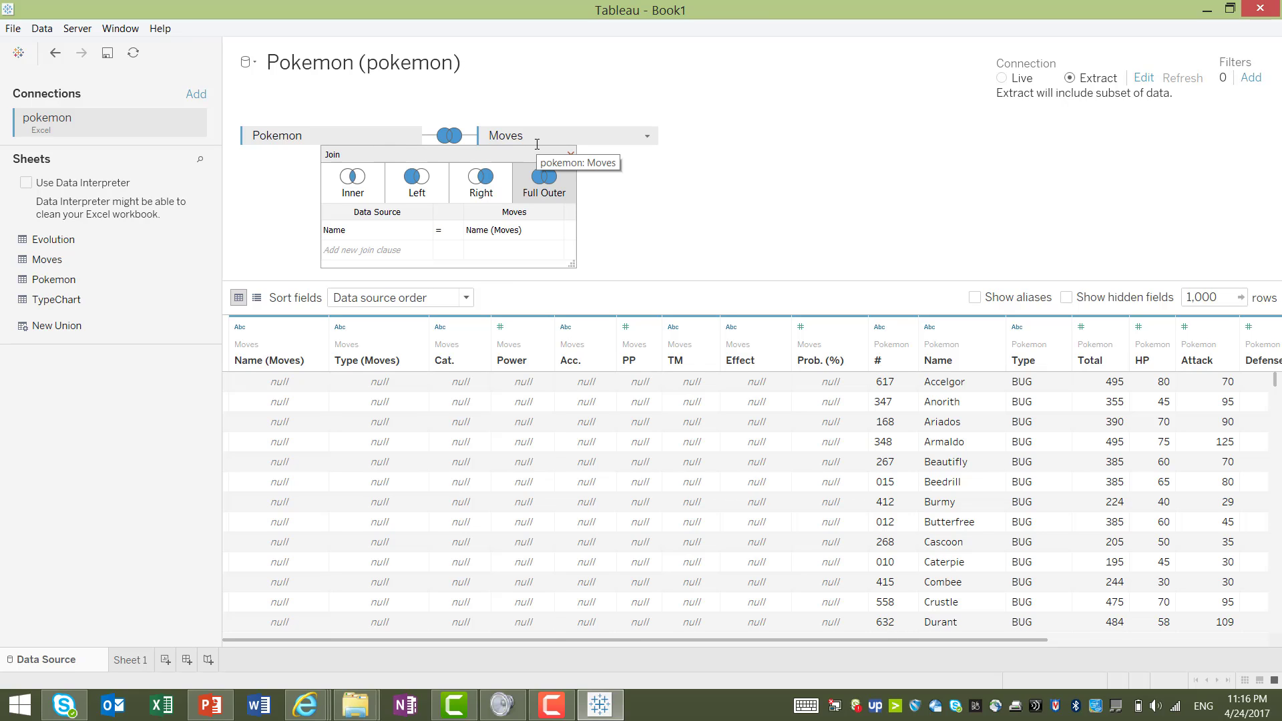
- Match the join clause as Name = Name (Moves) and close the join settings
{"action": "left_click", "coordinate": [353, 230]}
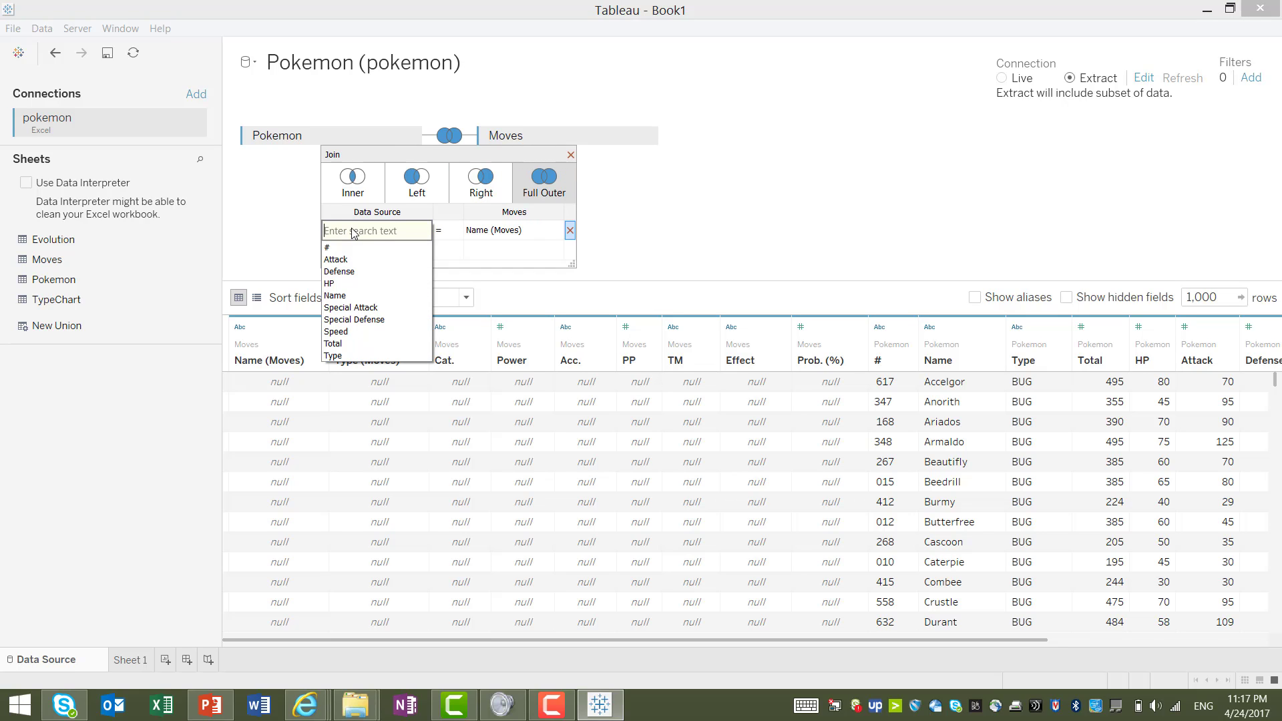
{"action": "left_click", "coordinate": [468, 234]}
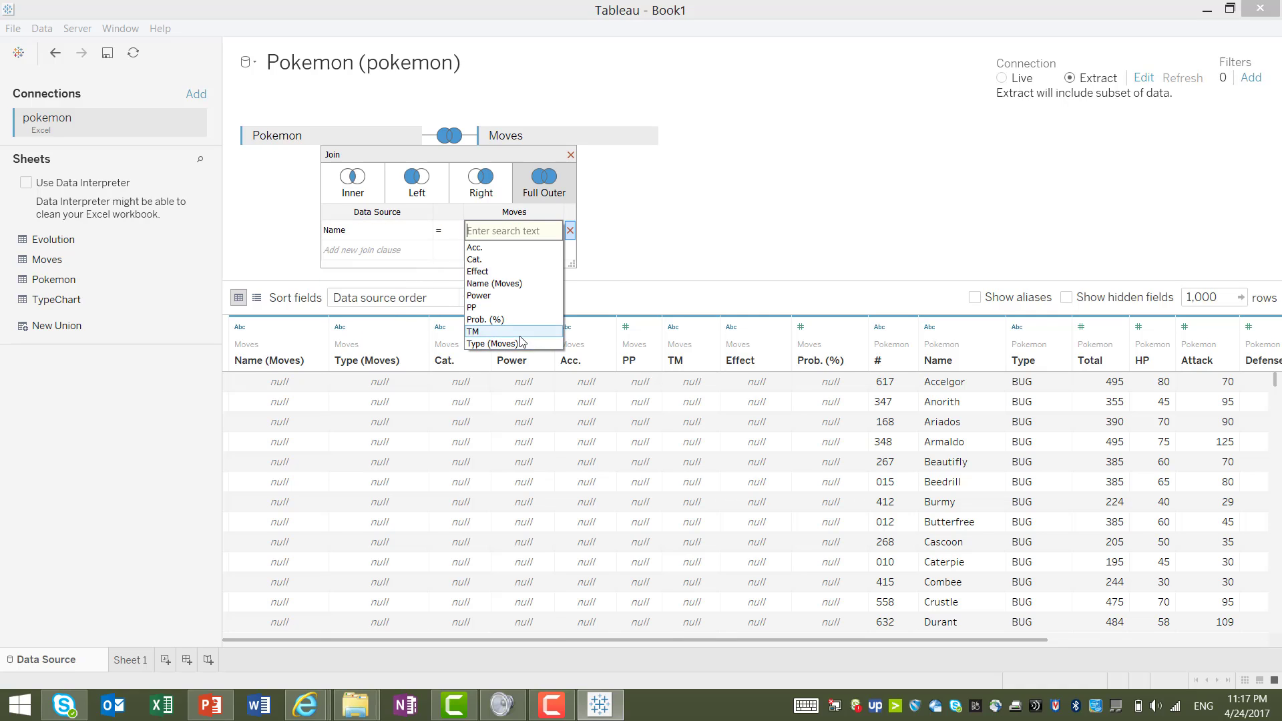
{"action": "left_click", "coordinate": [634, 253]}
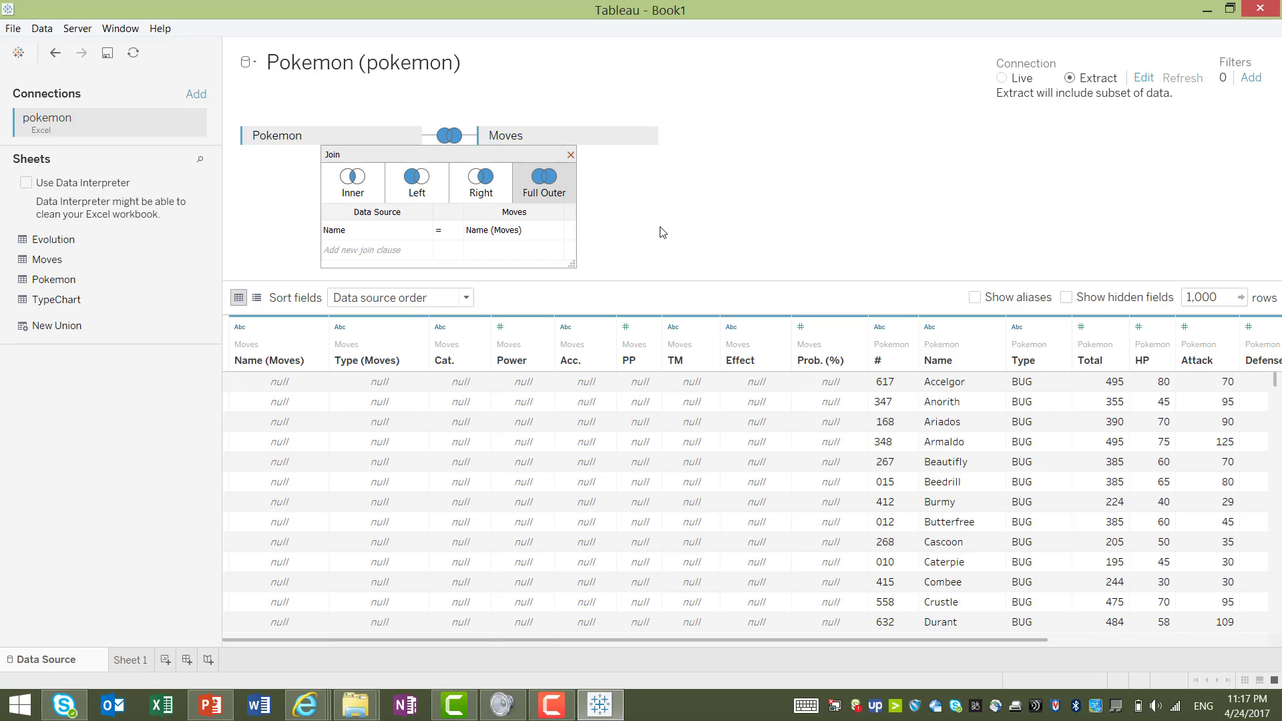
{"action": "left_click", "coordinate": [570, 155]}
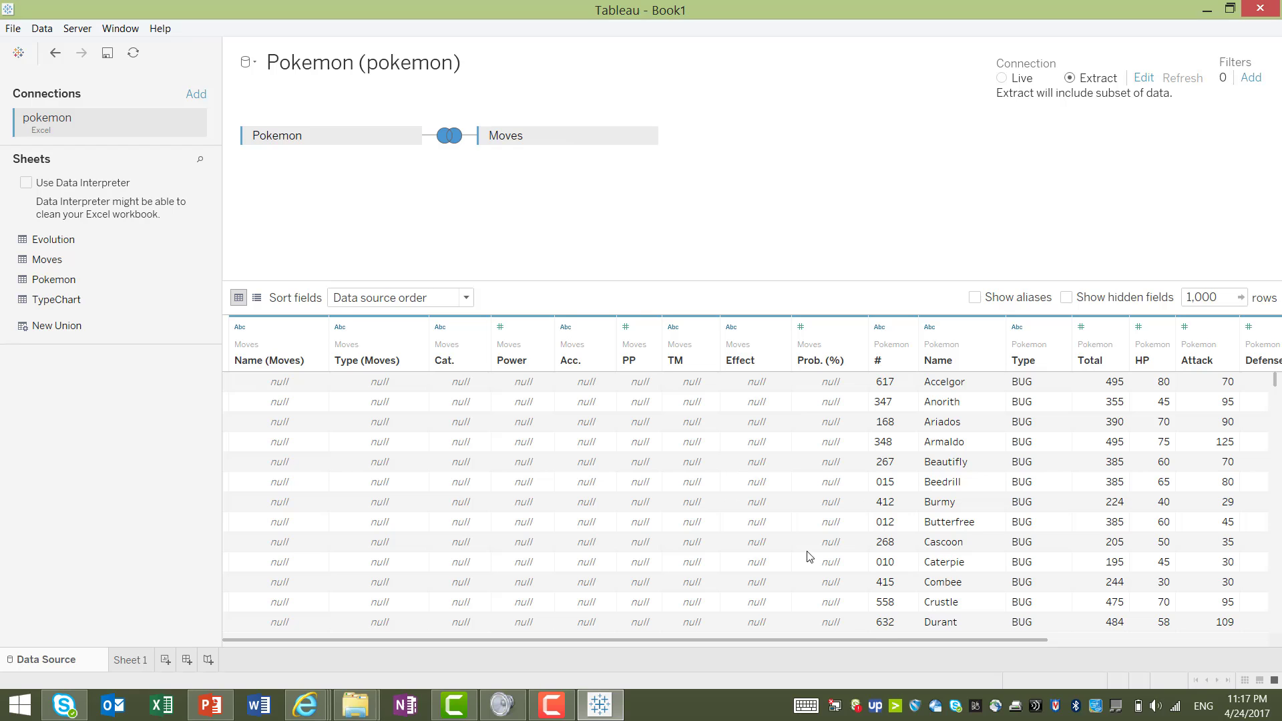
- Go to Sheet 1 and review the joined Moves dimension fields in the Data pane
{"action": "left_click_drag", "start_coordinate": [875, 639], "coordinate": [486, 606]}
{"action": "left_click", "coordinate": [121, 662]}
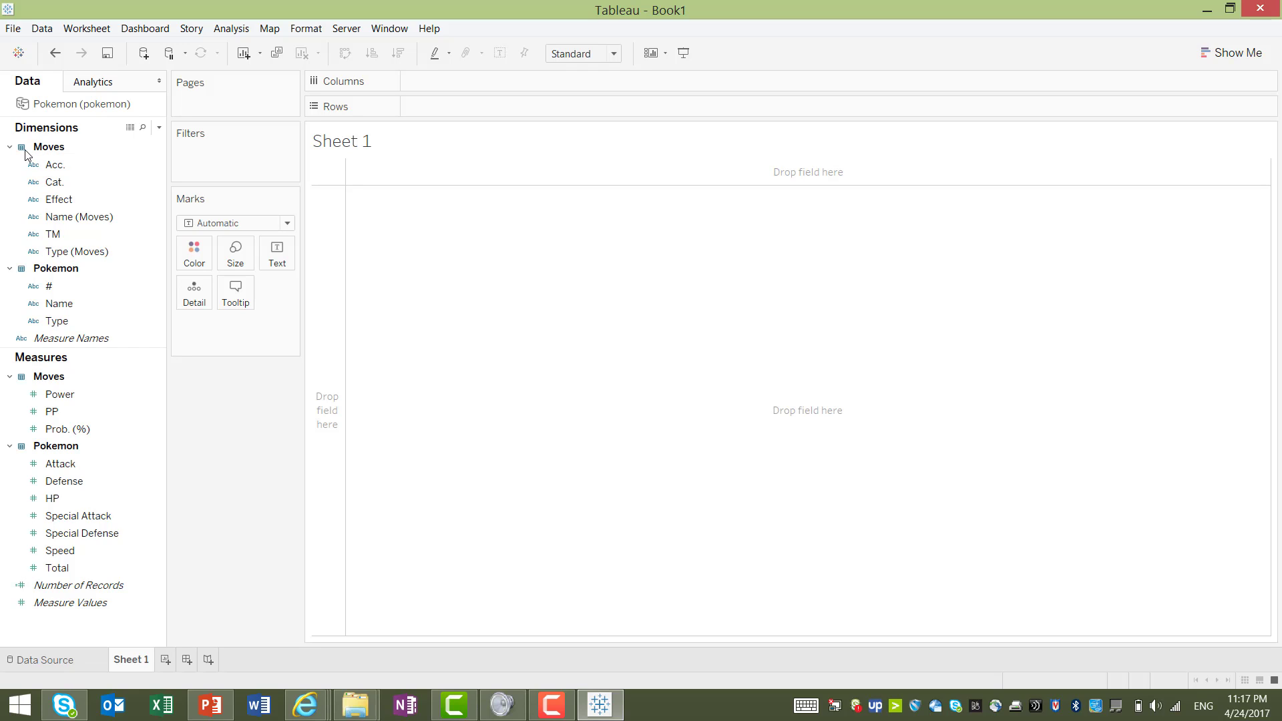
{"action": "left_click", "coordinate": [60, 181]}
{"action": "left_click", "coordinate": [62, 216]}
{"action": "left_click", "coordinate": [67, 252]}
{"action": "left_click", "coordinate": [88, 167]}
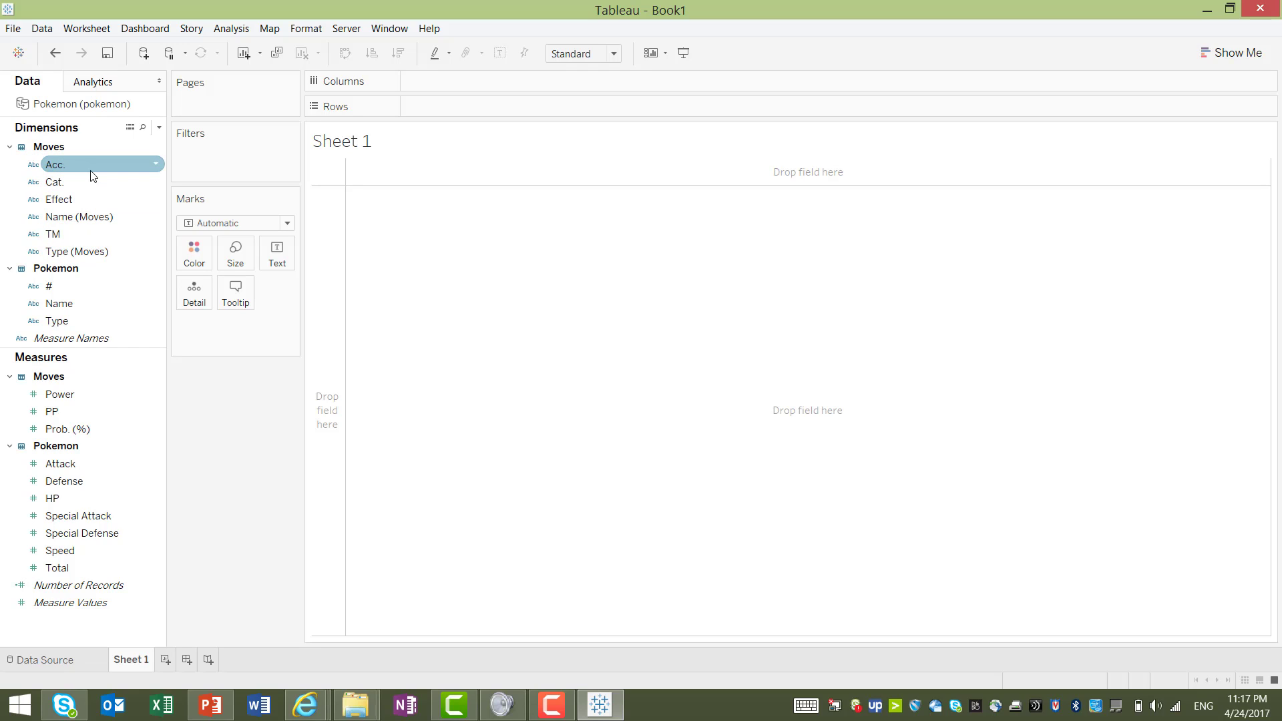
- Check the Pokemon Name field and the joined measures, then clear the field selection
{"action": "left_click", "coordinate": [112, 305]}
{"action": "left_click", "coordinate": [87, 427]}
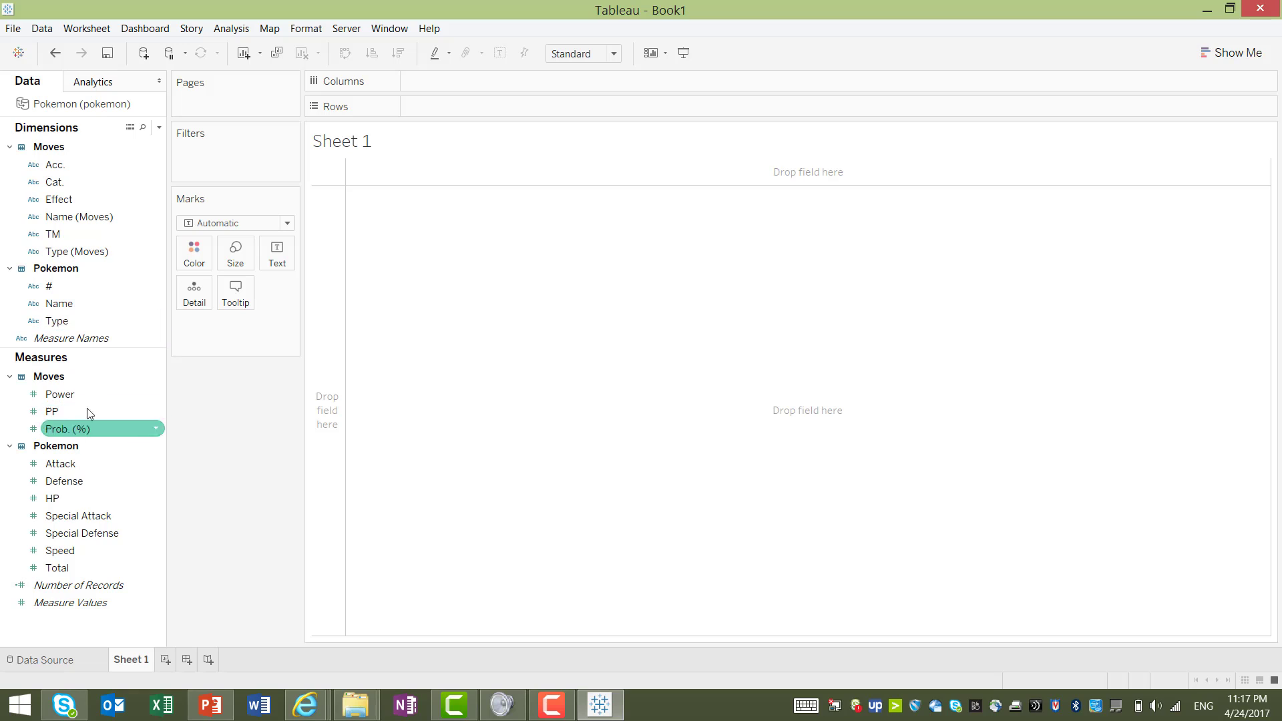
{"action": "left_click", "coordinate": [66, 568]}
{"action": "left_click", "coordinate": [105, 120]}
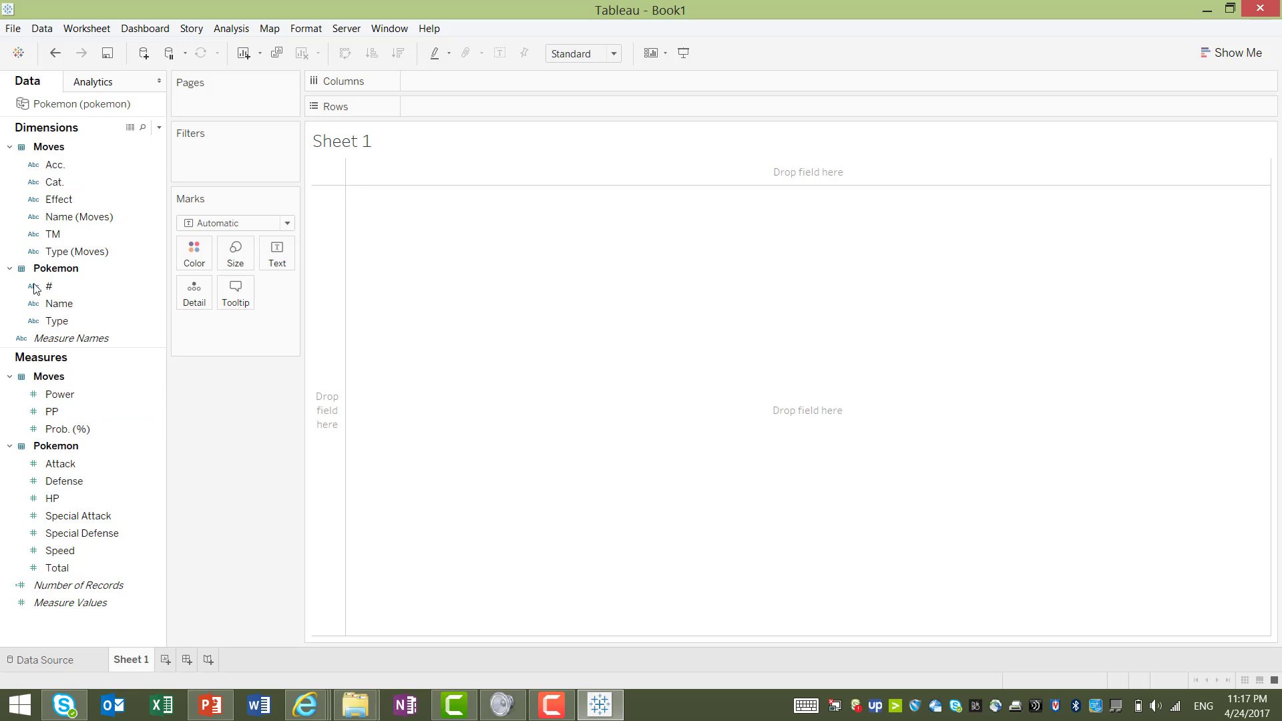
{"action": "left_click", "coordinate": [82, 533]}
{"action": "left_click", "coordinate": [57, 142]}
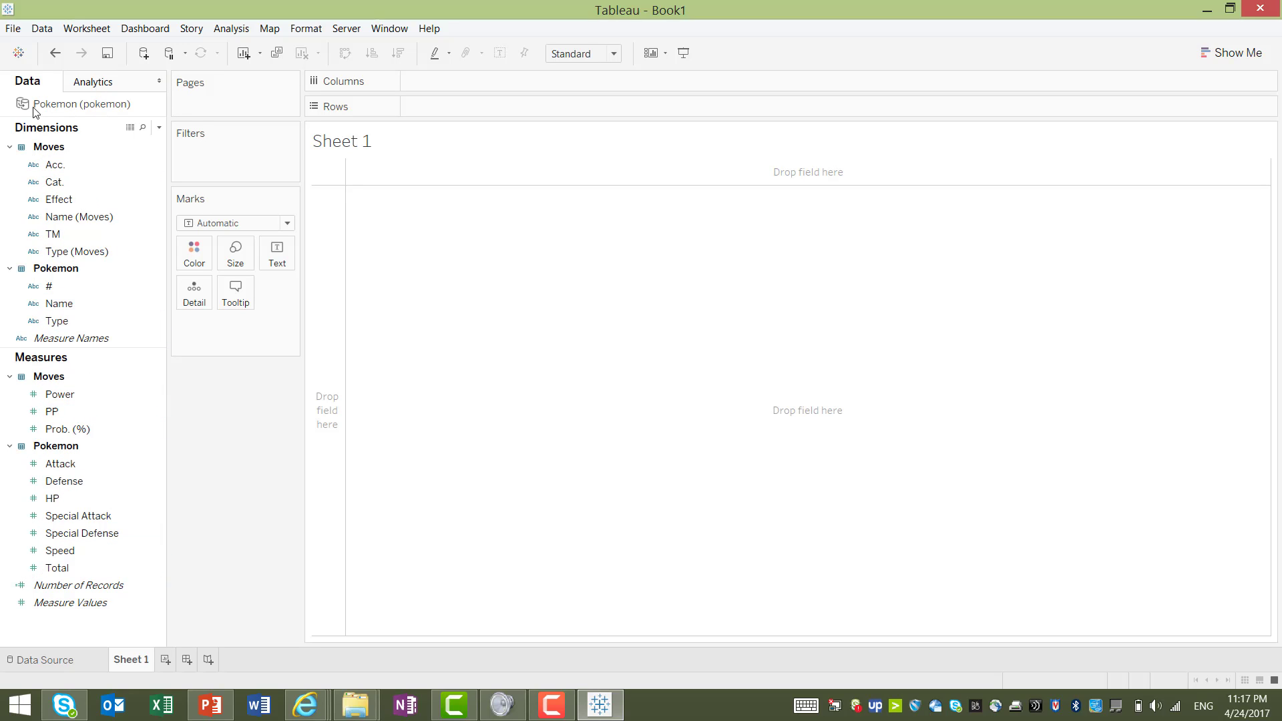